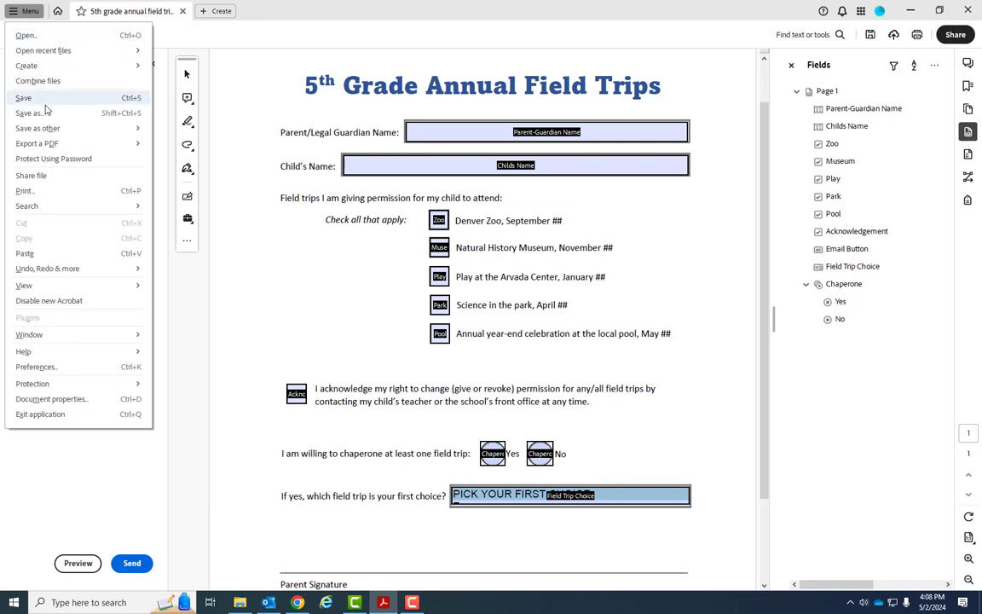
Save the form as a PDF on the Desktop, replacing "Signed" in its file name with "Pre Accessibility"
{"action": "left_click", "coordinate": [24, 100]}
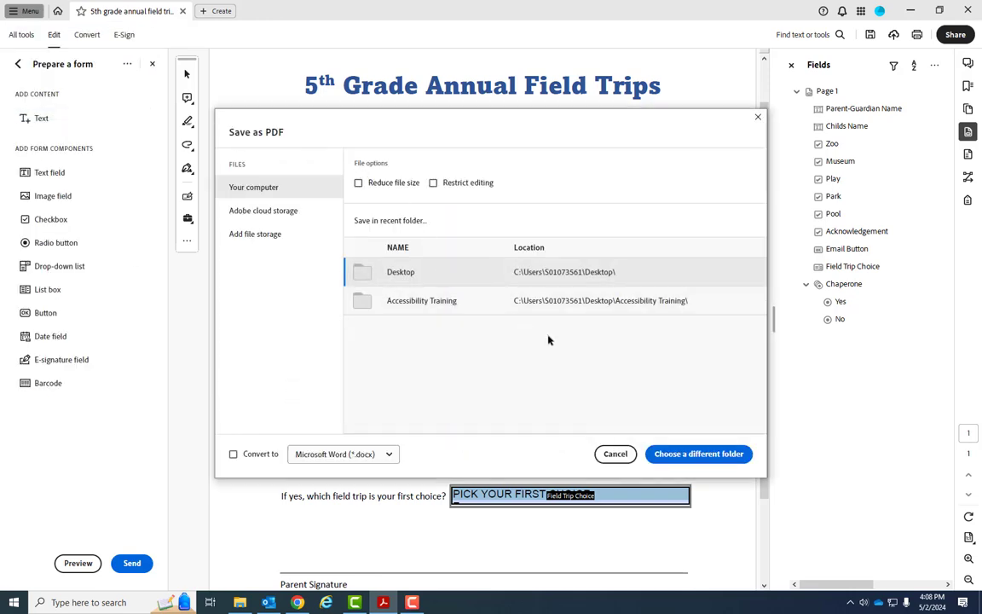
{"action": "left_click", "coordinate": [616, 453]}
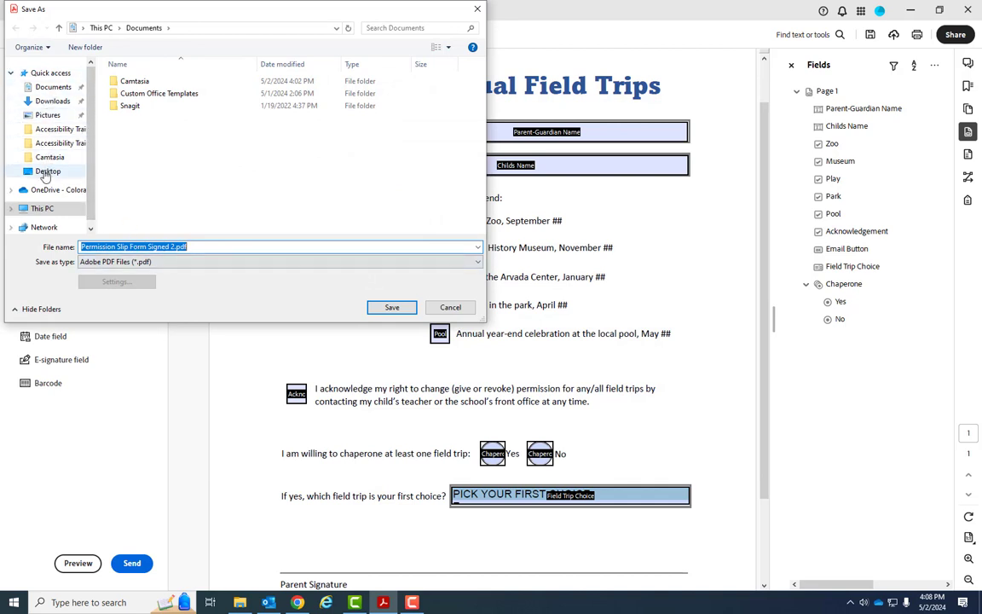
{"action": "left_click", "coordinate": [49, 171]}
{"action": "left_click", "coordinate": [123, 247]}
{"action": "left_click", "coordinate": [153, 246]}
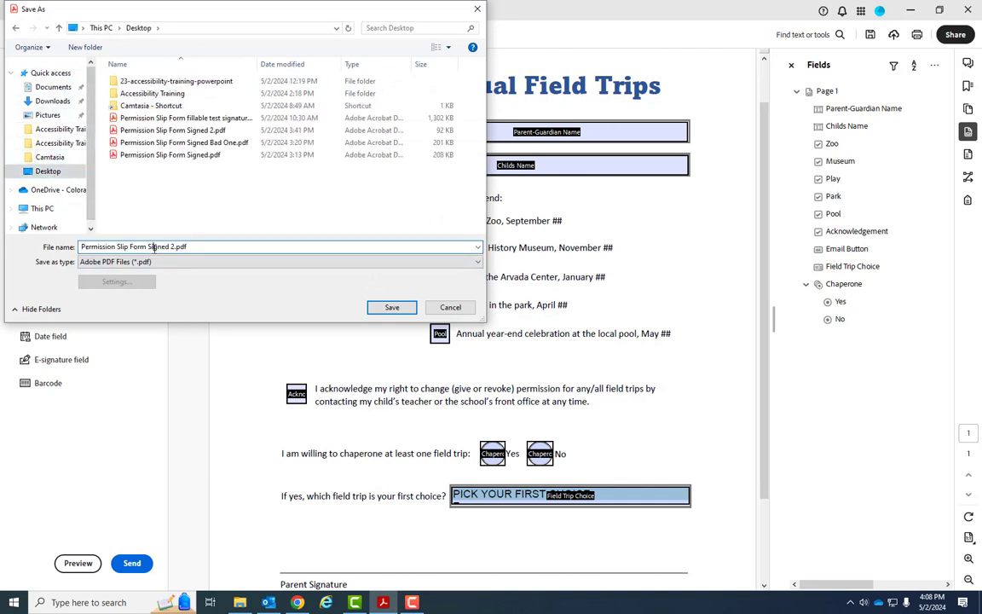
{"action": "left_click_drag", "start_coordinate": [171, 246], "coordinate": [151, 247]}
{"action": "type", "text": "Ready"}
{"action": "double_click", "coordinate": [158, 248]}
{"action": "left_click", "coordinate": [166, 247]}
{"action": "left_click_drag", "start_coordinate": [165, 247], "coordinate": [150, 247]}
{"action": "type", "text": "Pre Accessibility"}
{"action": "left_click", "coordinate": [390, 307]}
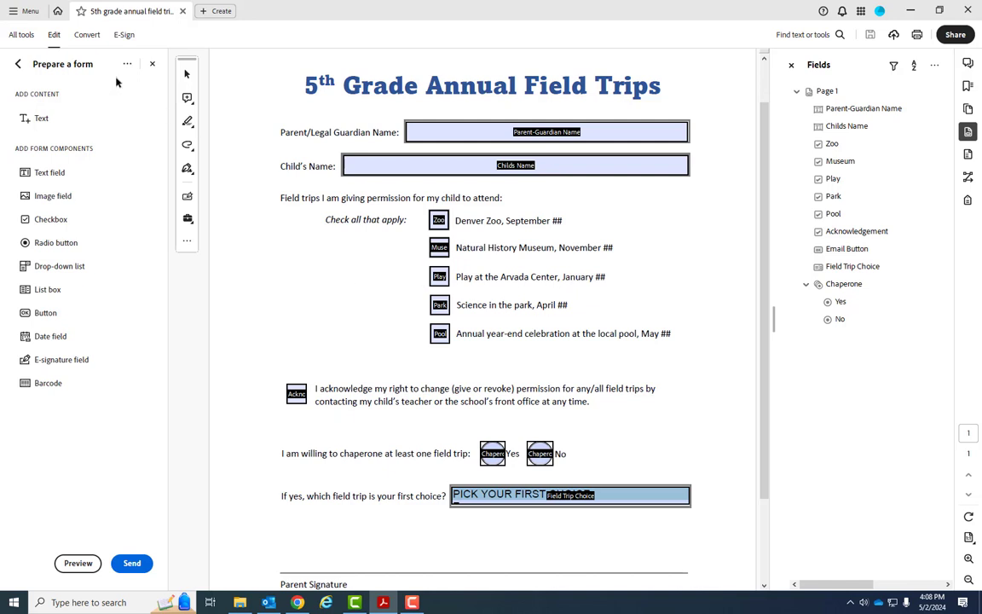
Leave form preparation and run the accessibility check on all pages with the default checking options
{"action": "left_click", "coordinate": [151, 64]}
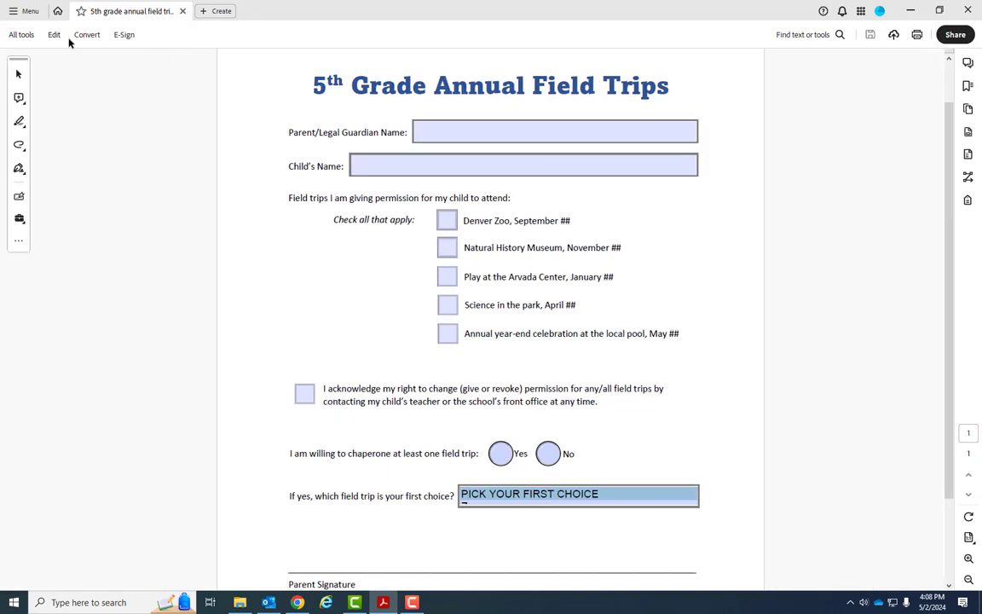
{"action": "left_click", "coordinate": [20, 35]}
{"action": "scroll", "coordinate": [130, 373], "scroll_direction": "down", "scroll_amount": 3}
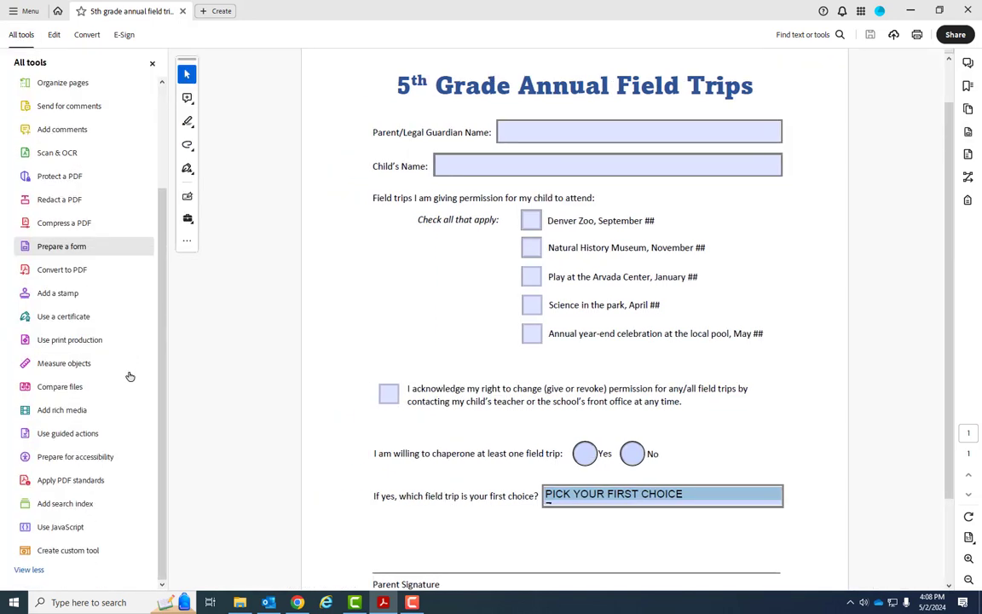
{"action": "left_click", "coordinate": [95, 456]}
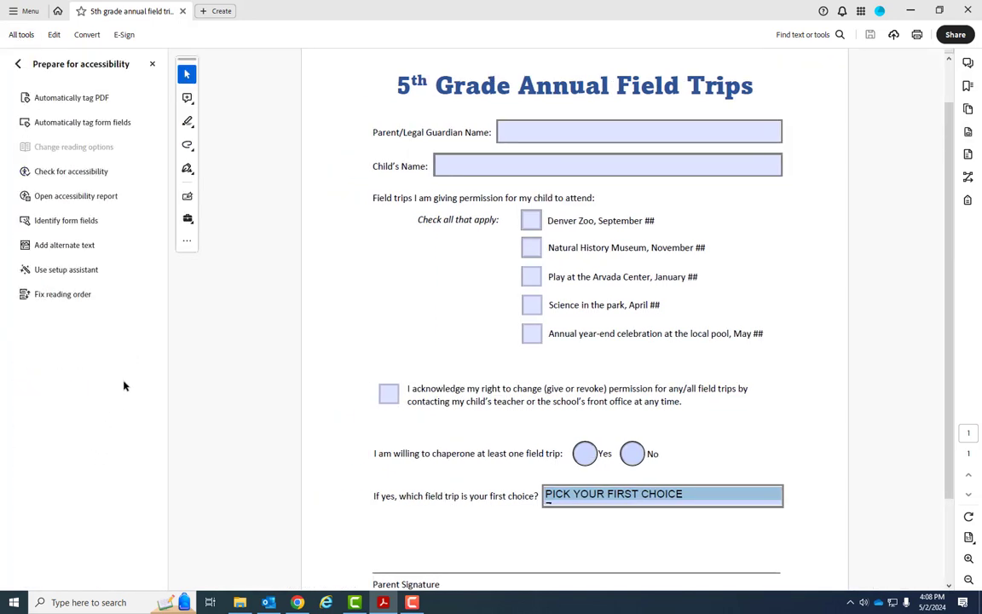
{"action": "left_click", "coordinate": [73, 174]}
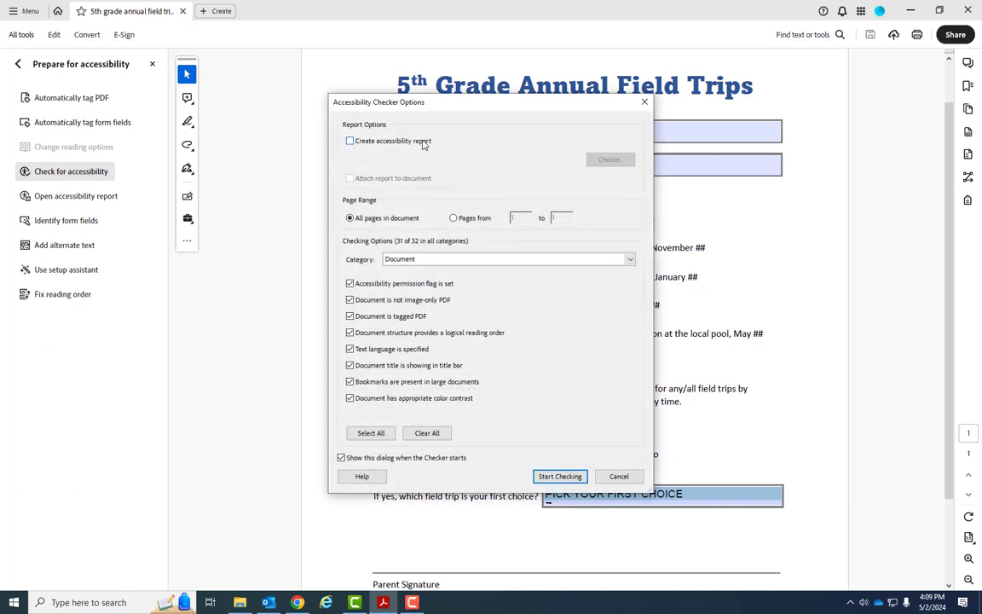
{"action": "left_click", "coordinate": [582, 478]}
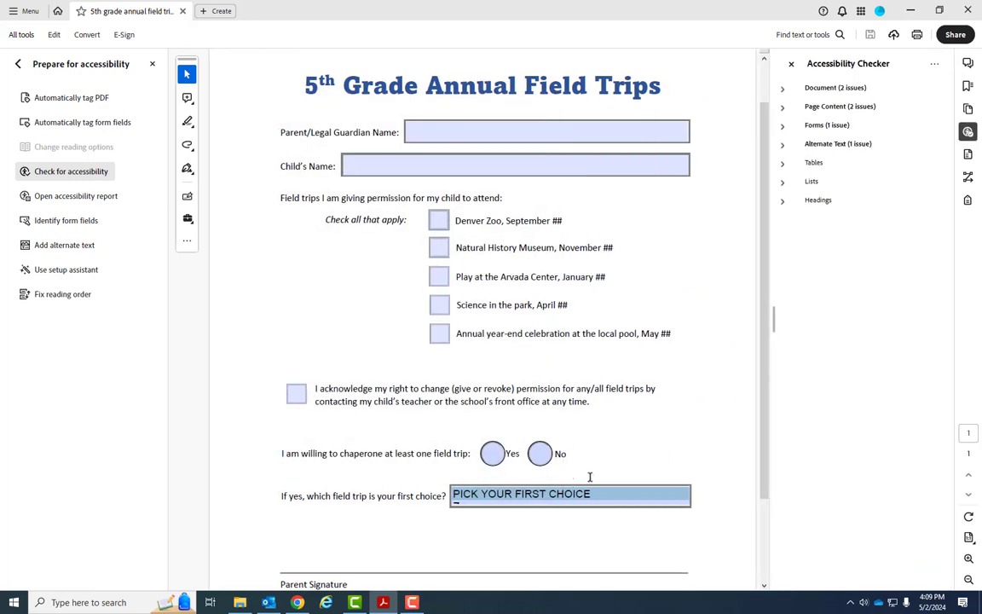
Review the Document results, then apply the automatic fix to the failed Page 1 tab order under Page Content
{"action": "left_click", "coordinate": [783, 90]}
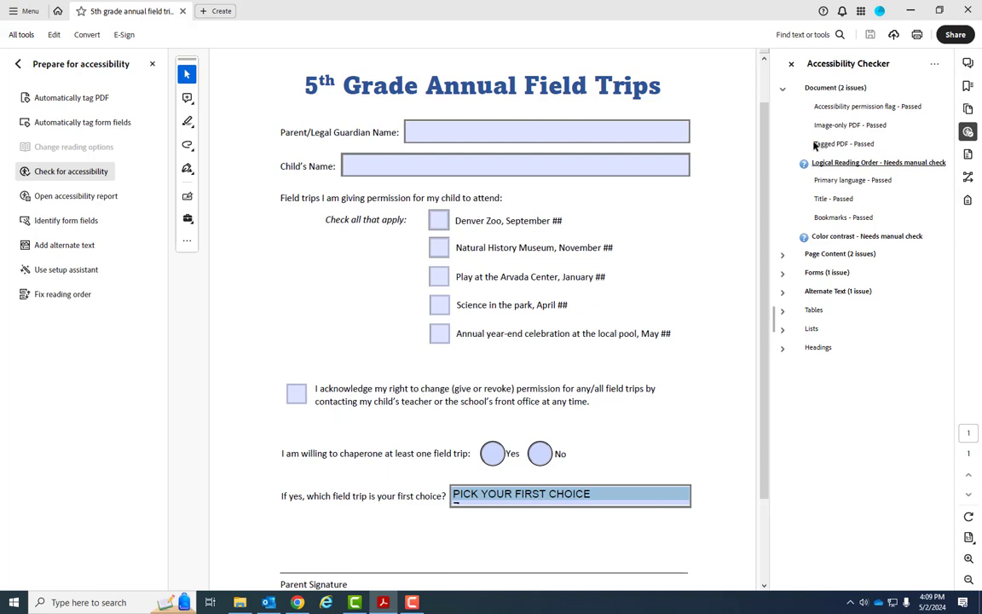
{"action": "left_click", "coordinate": [783, 89]}
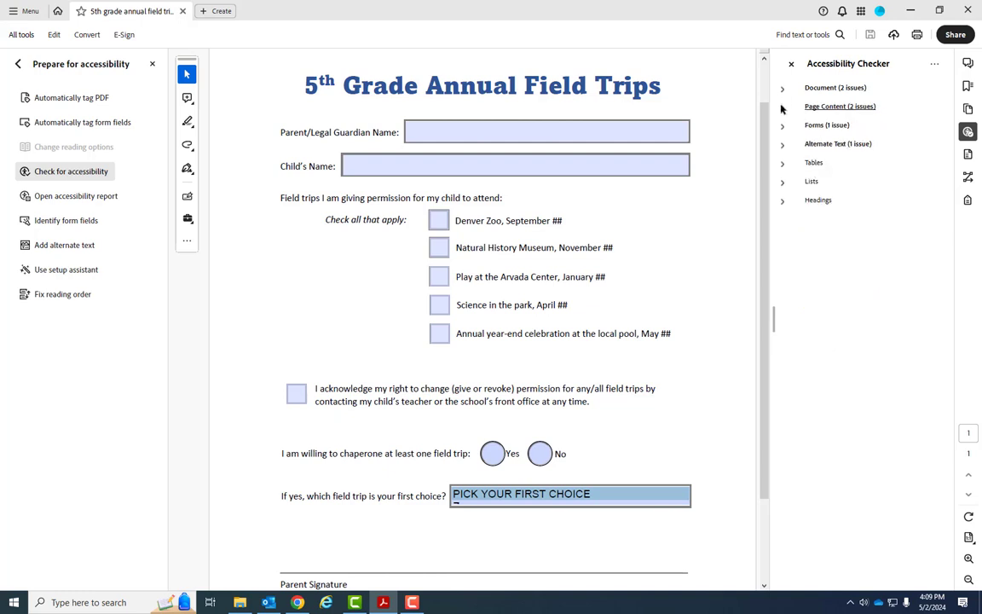
{"action": "left_click", "coordinate": [782, 107]}
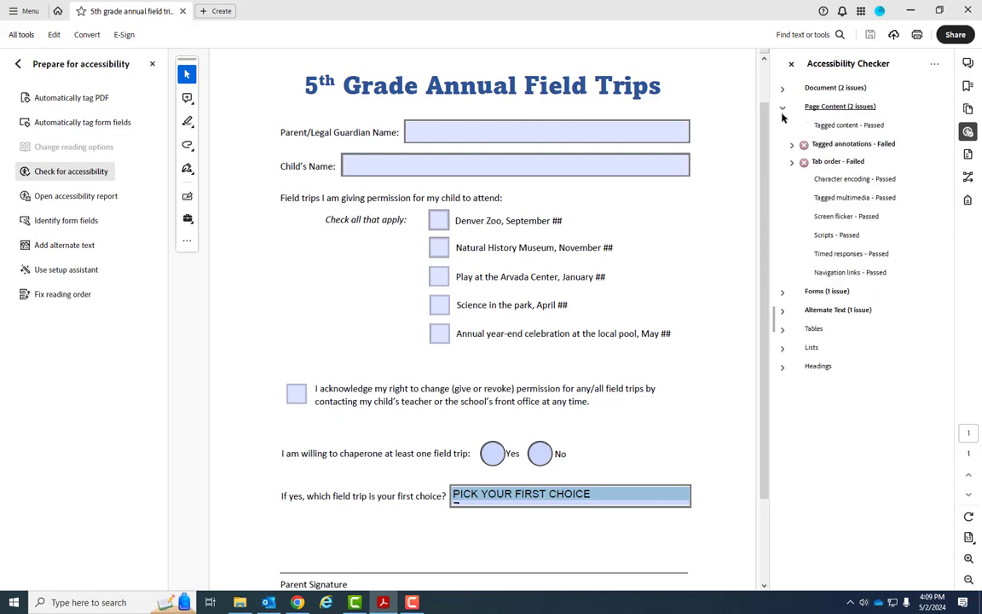
{"action": "left_click", "coordinate": [792, 162]}
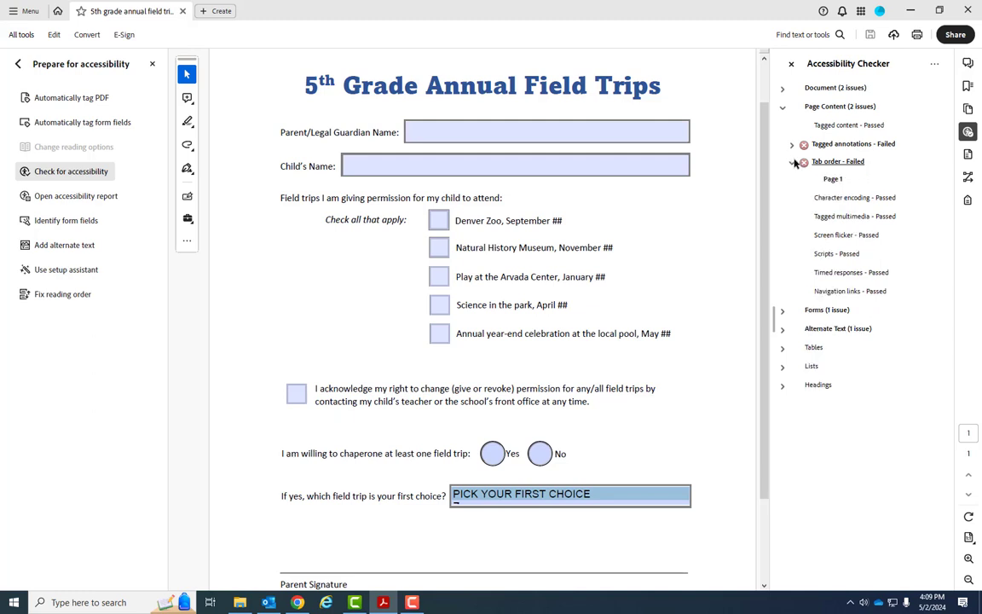
{"action": "left_click", "coordinate": [832, 180]}
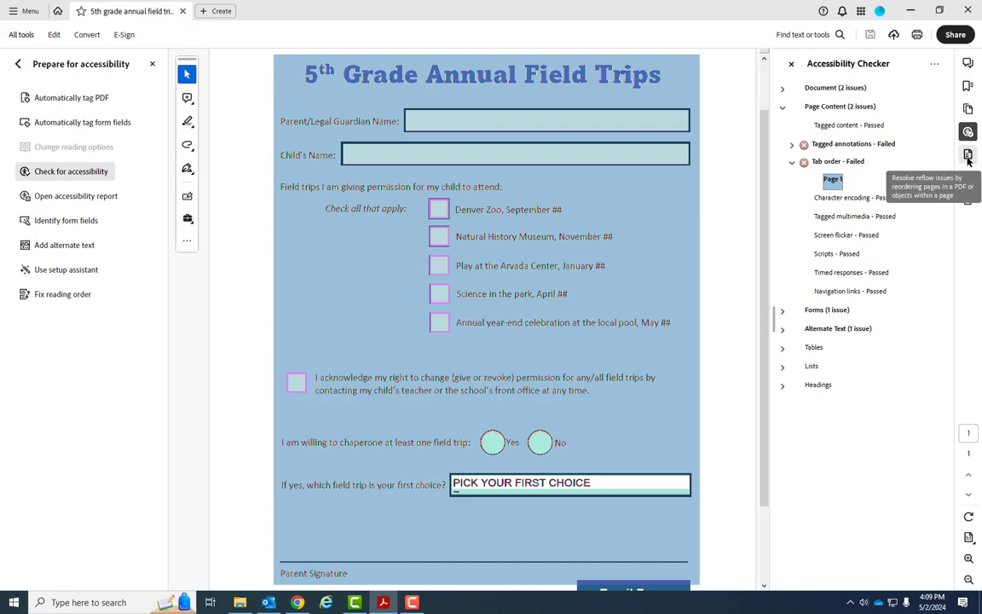
{"action": "right_click", "coordinate": [840, 182]}
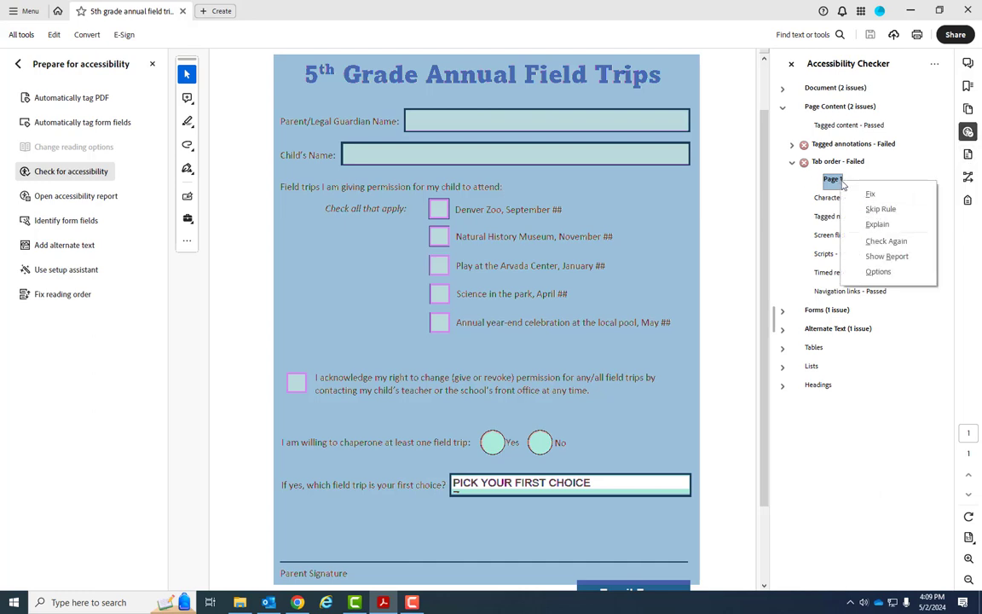
{"action": "left_click", "coordinate": [869, 194]}
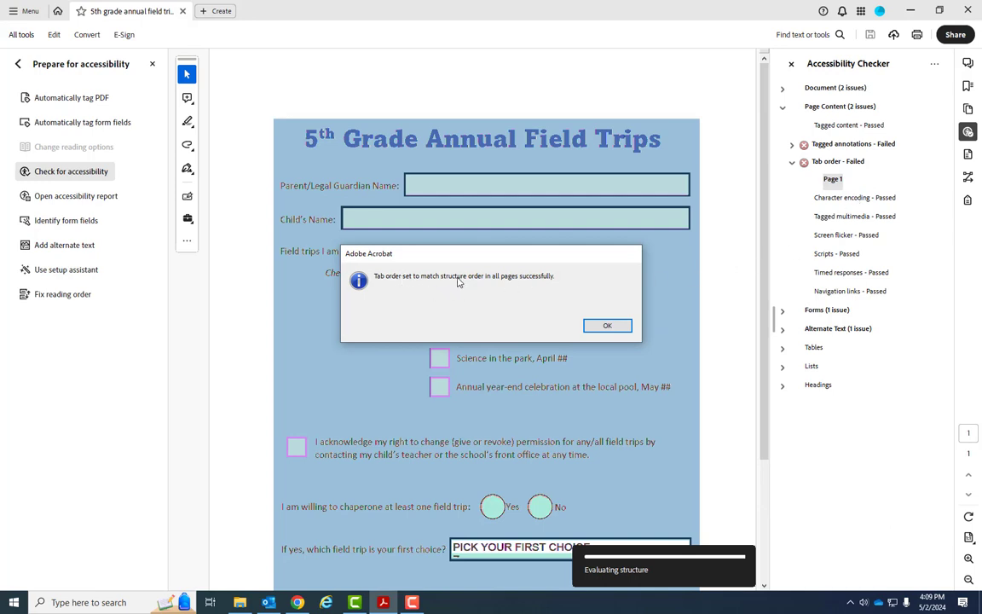
{"action": "left_click", "coordinate": [607, 326]}
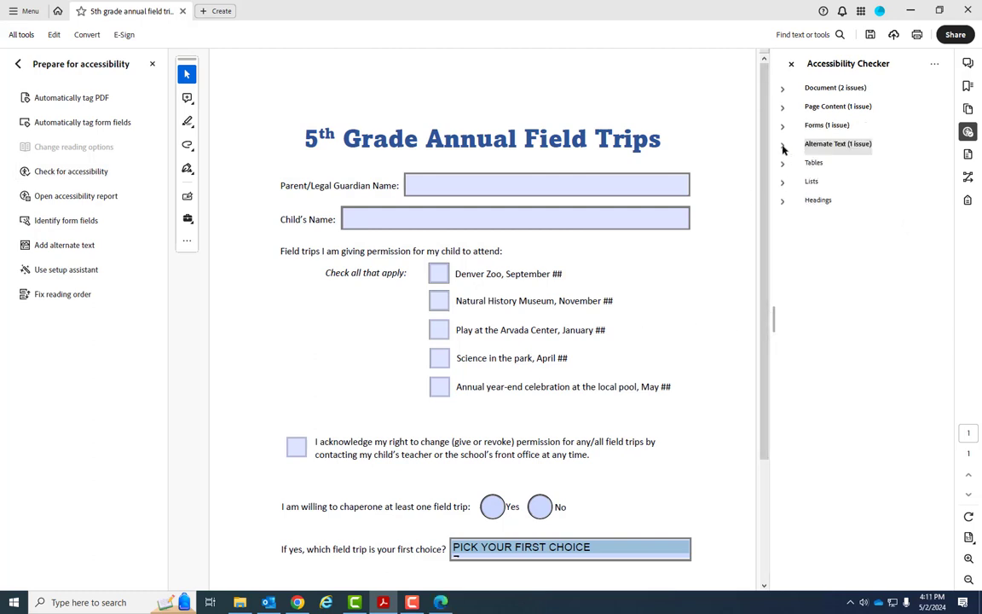
Examine the figures listed under the failed alternate text check
{"action": "left_click", "coordinate": [783, 145]}
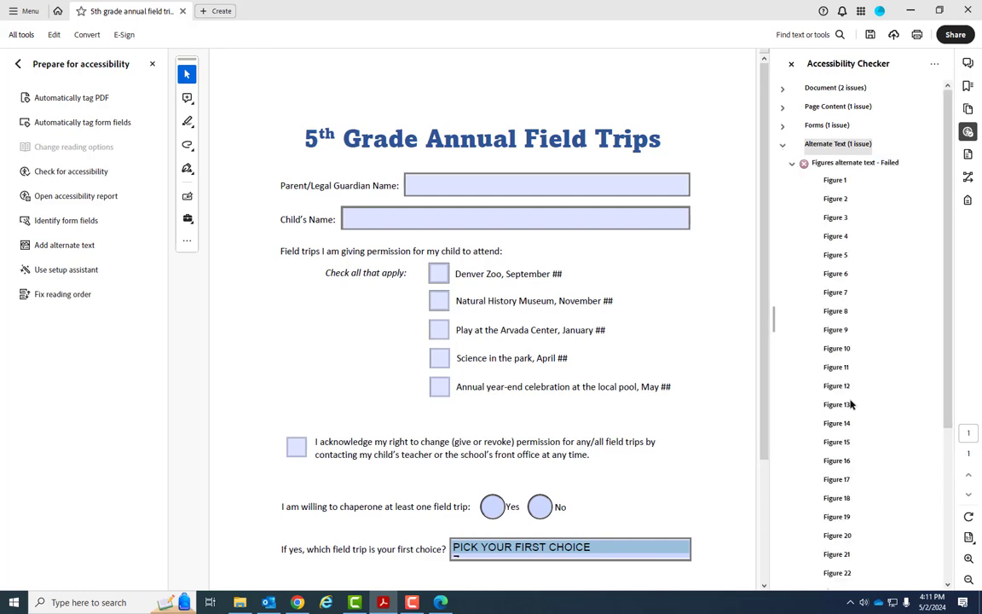
{"action": "scroll", "coordinate": [836, 529], "scroll_direction": "down", "scroll_amount": 5}
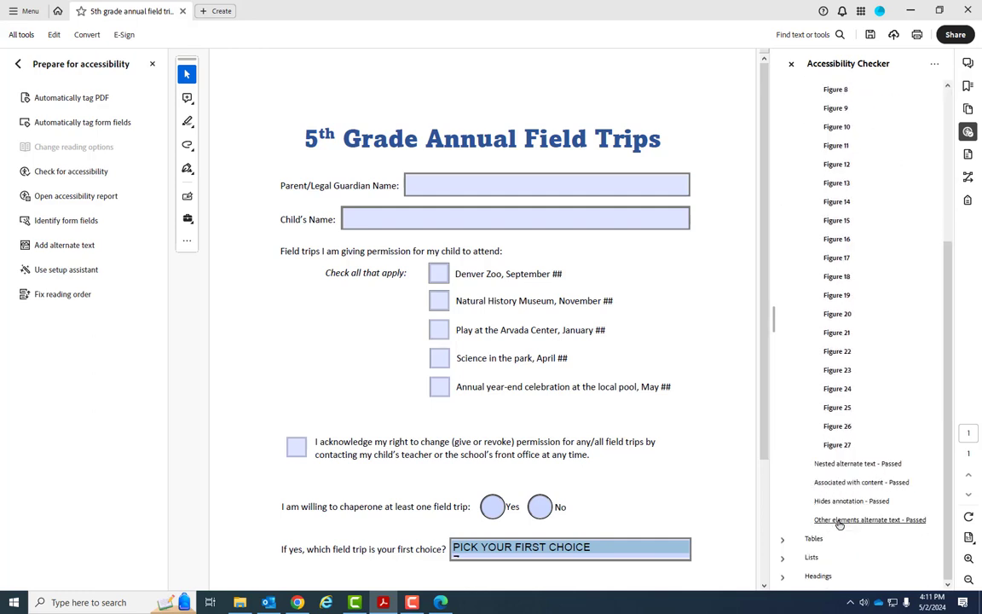
{"action": "scroll", "coordinate": [845, 511], "scroll_direction": "up", "scroll_amount": 5}
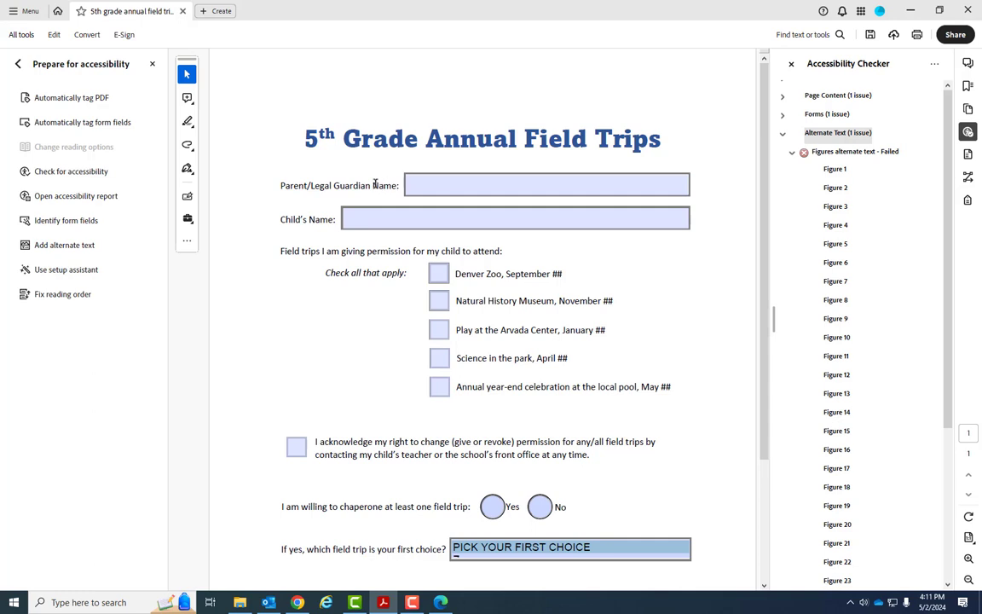
Automatically re-tag the PDF and inspect the paragraph tags for the guardian name, child's name and field trip permission lines
{"action": "left_click", "coordinate": [64, 99]}
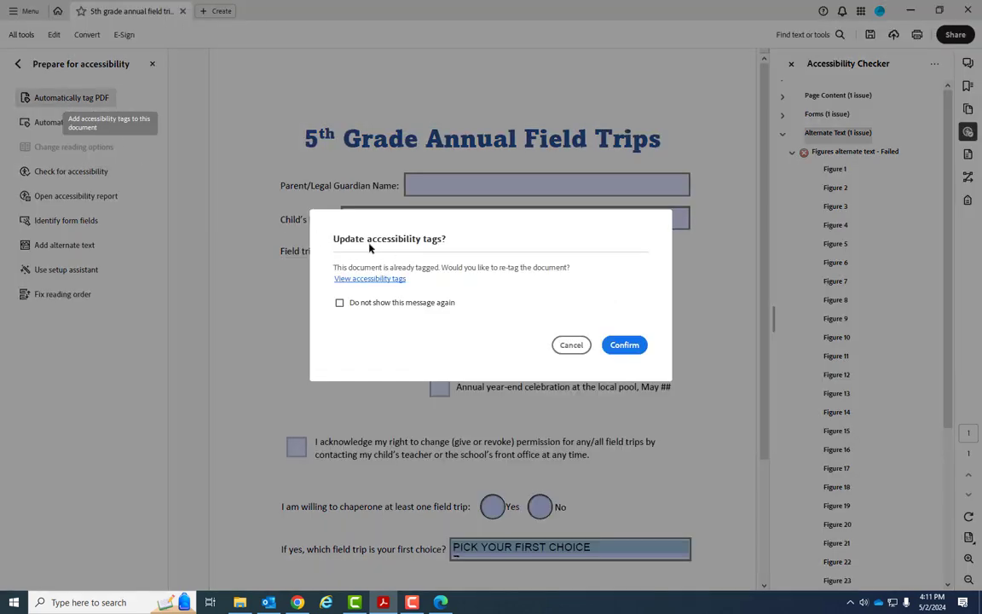
{"action": "left_click", "coordinate": [627, 345]}
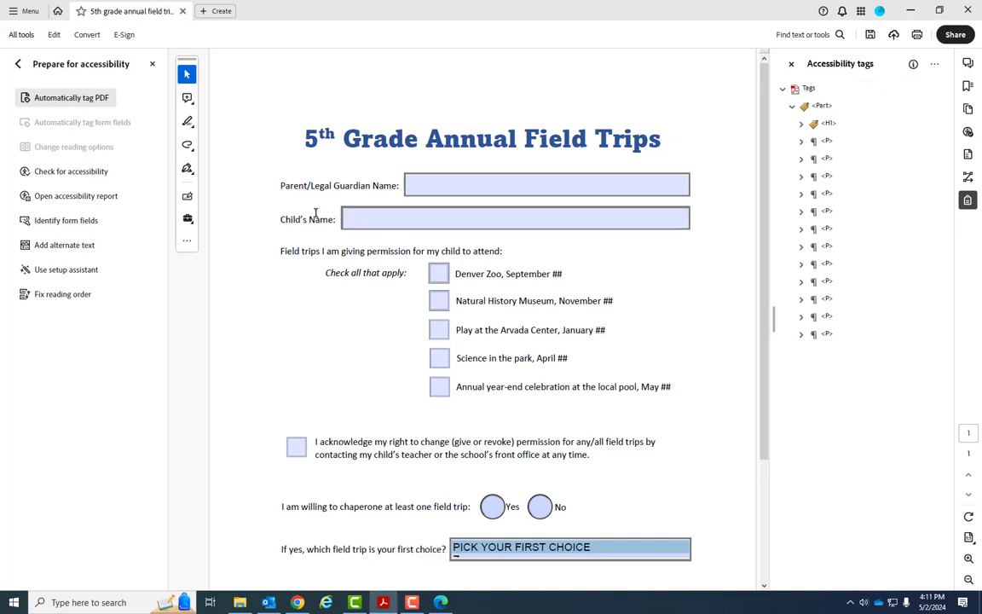
{"action": "left_click", "coordinate": [828, 141]}
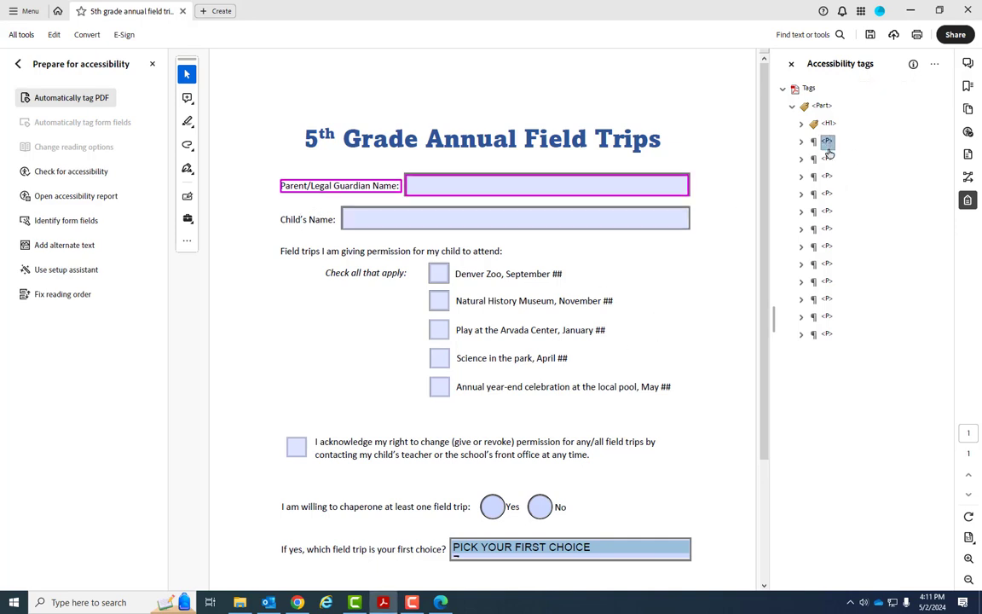
{"action": "left_click", "coordinate": [827, 160]}
{"action": "left_click", "coordinate": [826, 175]}
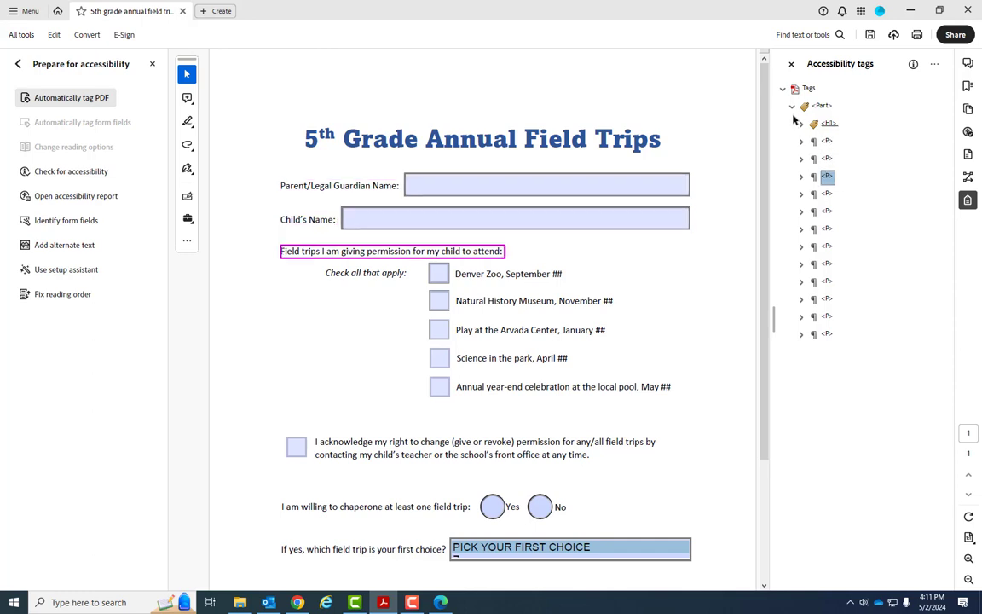
{"action": "left_click", "coordinate": [790, 68]}
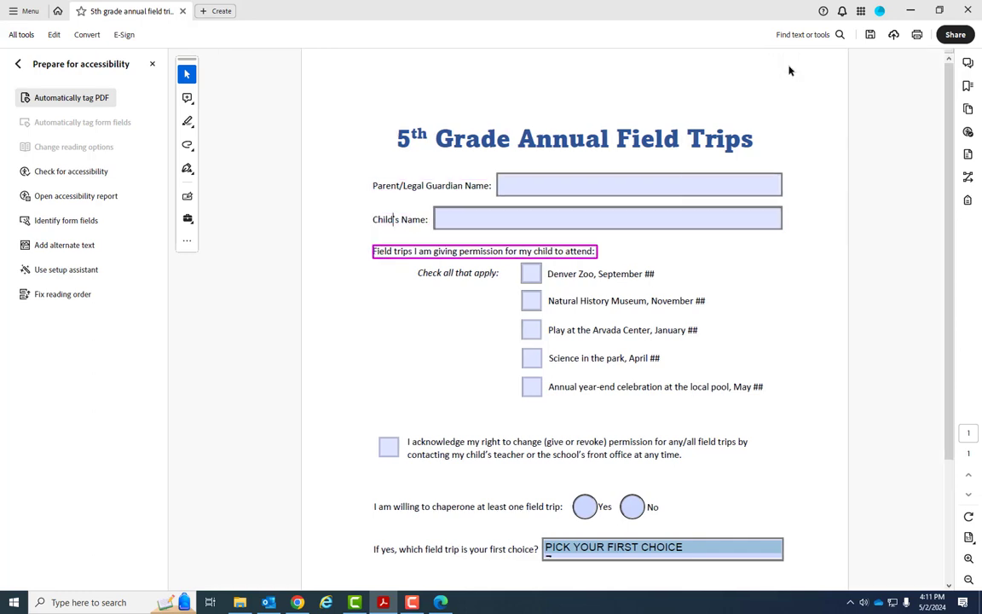
Rerun the accessibility check on all pages and locate Figures 1 to 3 from the alternate text results in the form
{"action": "left_click", "coordinate": [84, 173]}
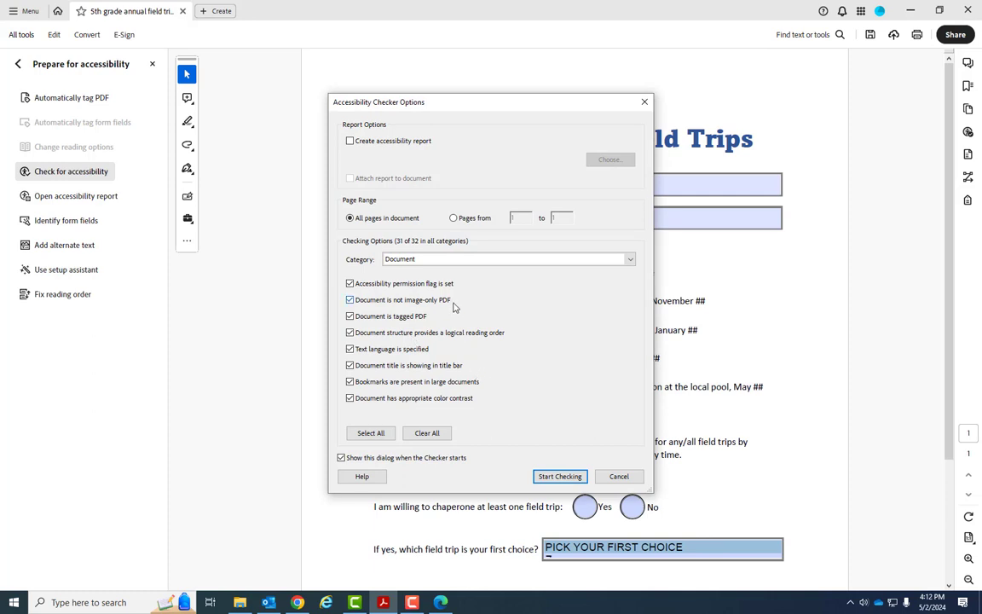
{"action": "left_click", "coordinate": [560, 477]}
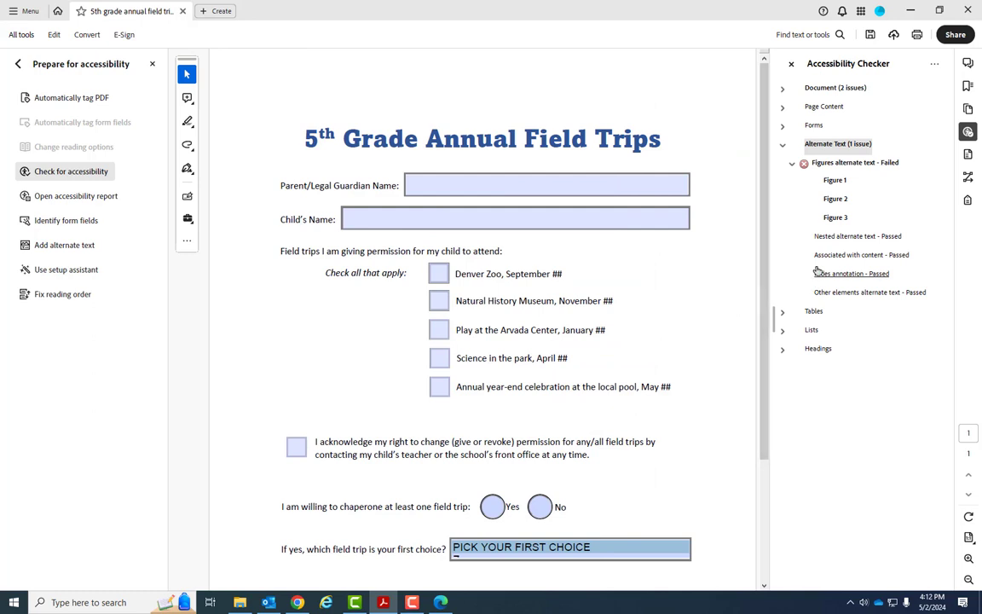
{"action": "left_click", "coordinate": [835, 182]}
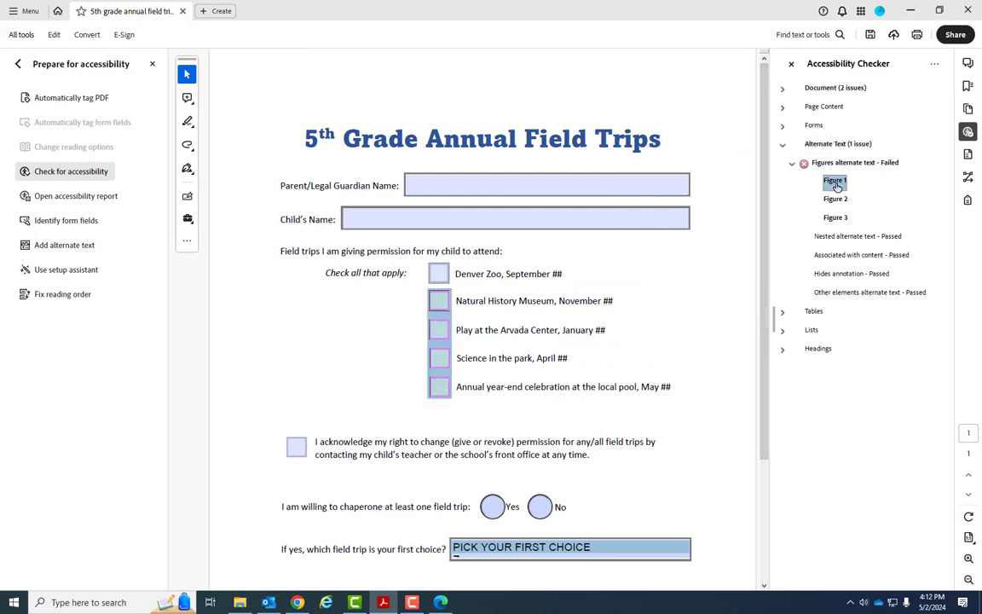
{"action": "left_click", "coordinate": [837, 199]}
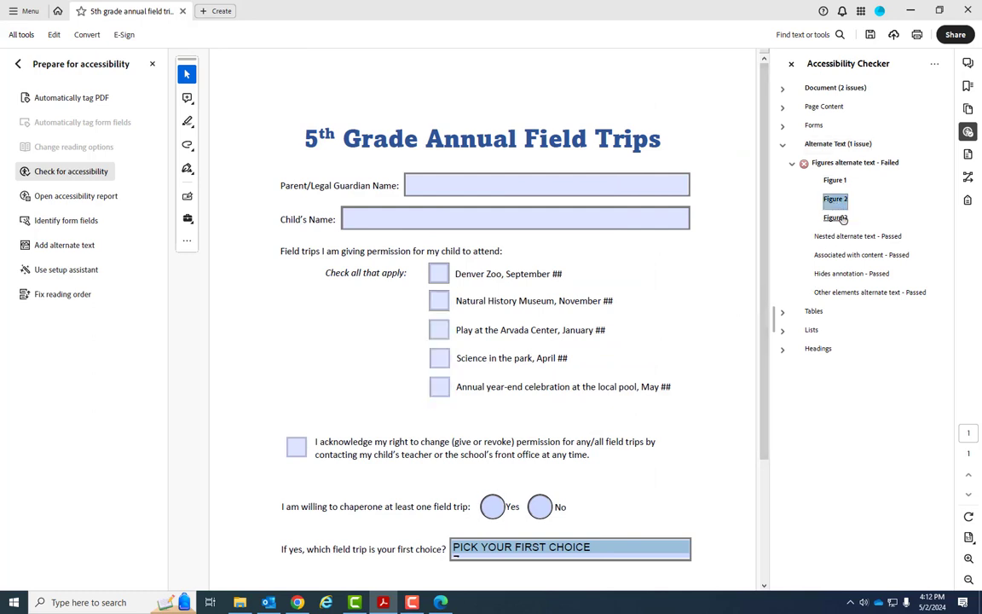
{"action": "left_click", "coordinate": [842, 218]}
{"action": "left_click", "coordinate": [837, 199]}
{"action": "left_click", "coordinate": [835, 181]}
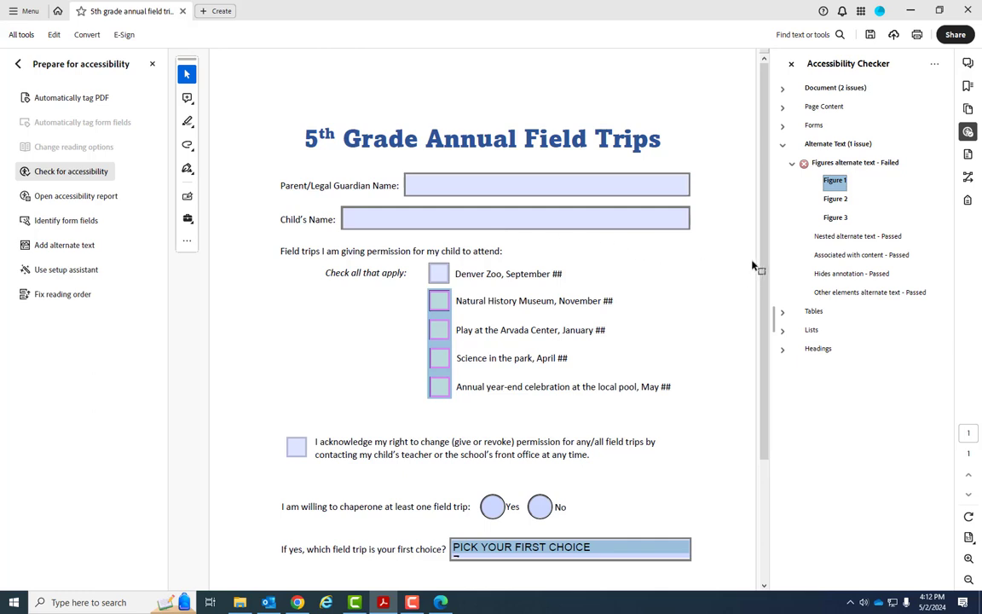
Fix the figures' missing alternate text by marking all three images as decorative figures and saving
{"action": "right_click", "coordinate": [840, 184]}
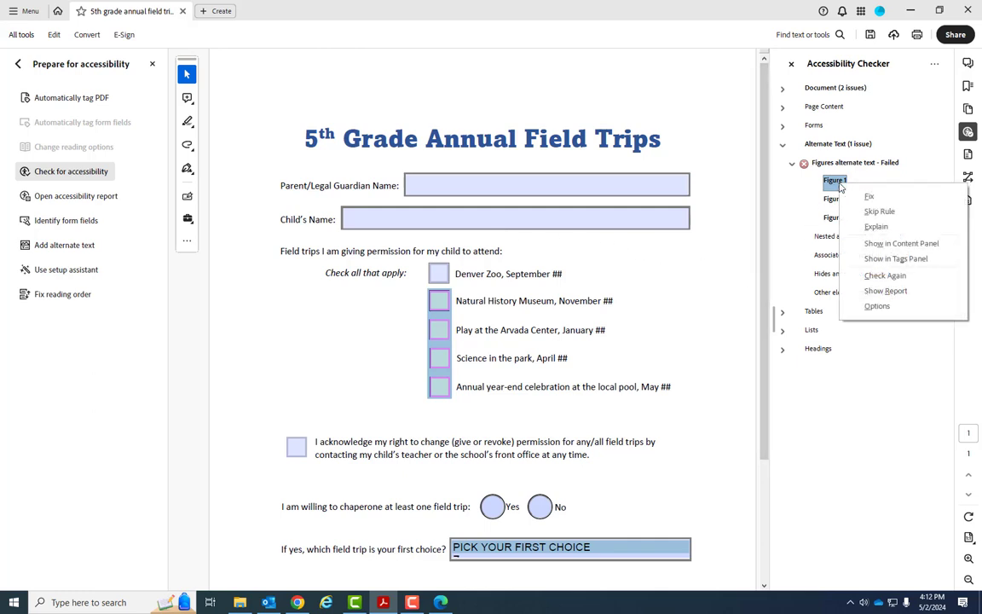
{"action": "left_click", "coordinate": [857, 197]}
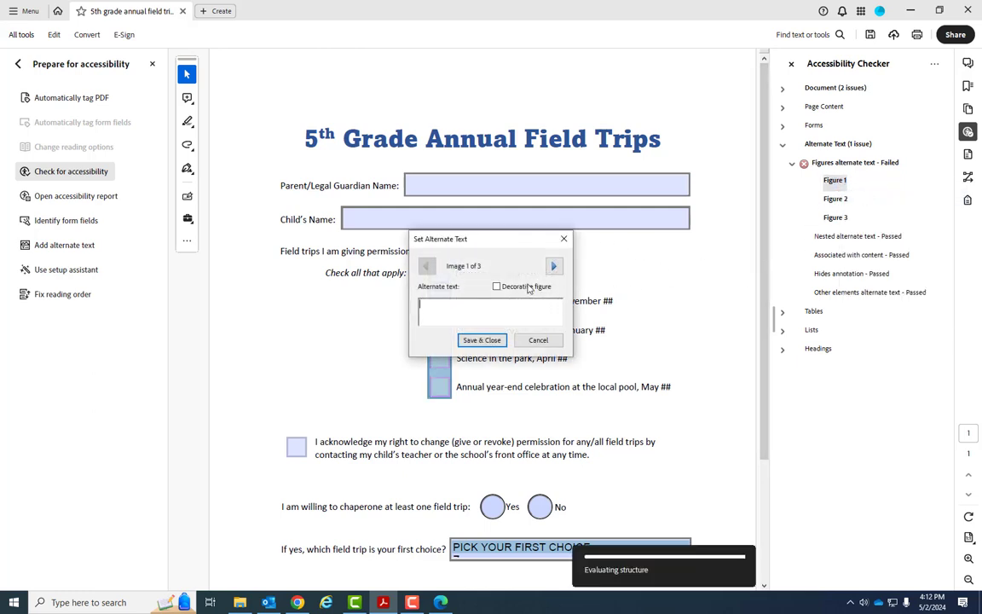
{"action": "left_click", "coordinate": [529, 288]}
{"action": "left_click", "coordinate": [554, 266]}
{"action": "left_click", "coordinate": [538, 286]}
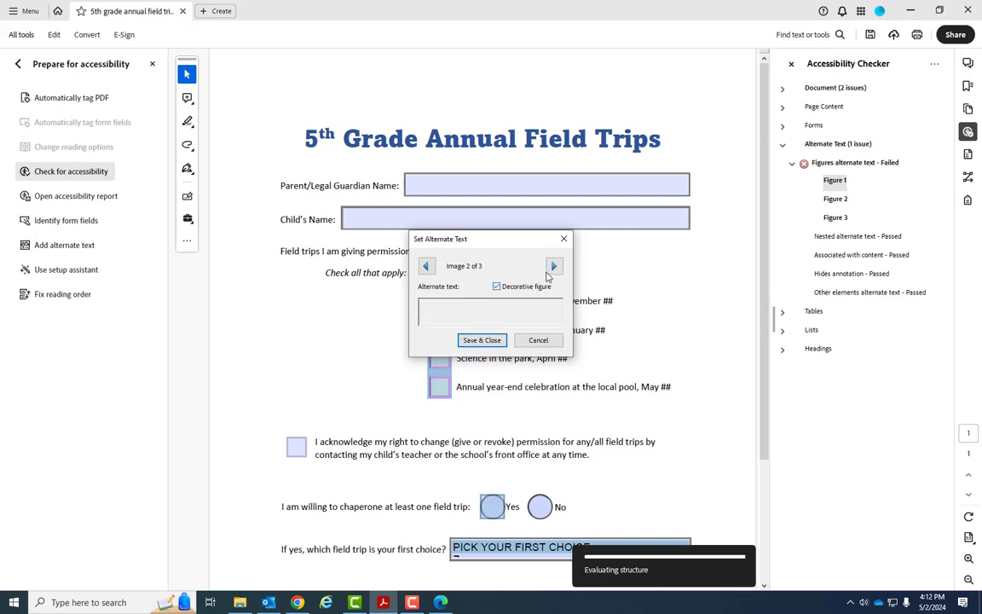
{"action": "left_click", "coordinate": [553, 266]}
{"action": "left_click", "coordinate": [497, 286]}
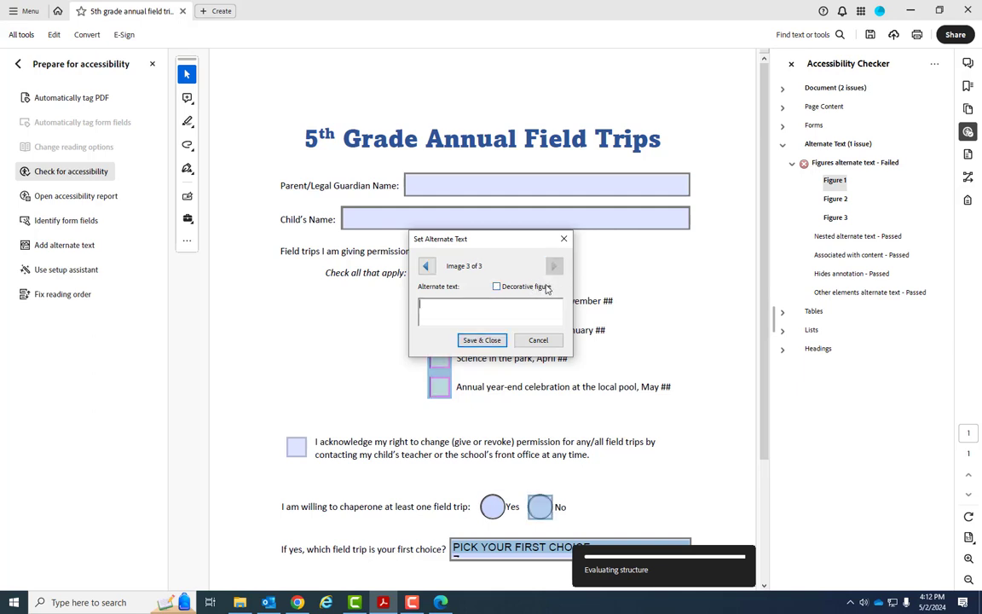
{"action": "left_click", "coordinate": [481, 341]}
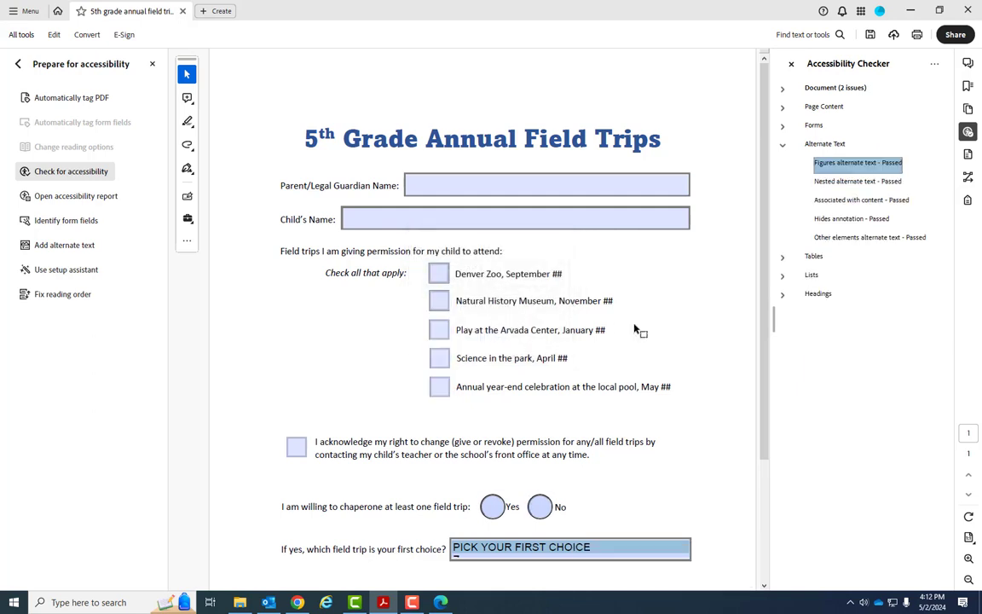
Open the reading order tools for the logical reading order check, showing the order list and numbering the form by page content order
{"action": "left_click", "coordinate": [782, 145]}
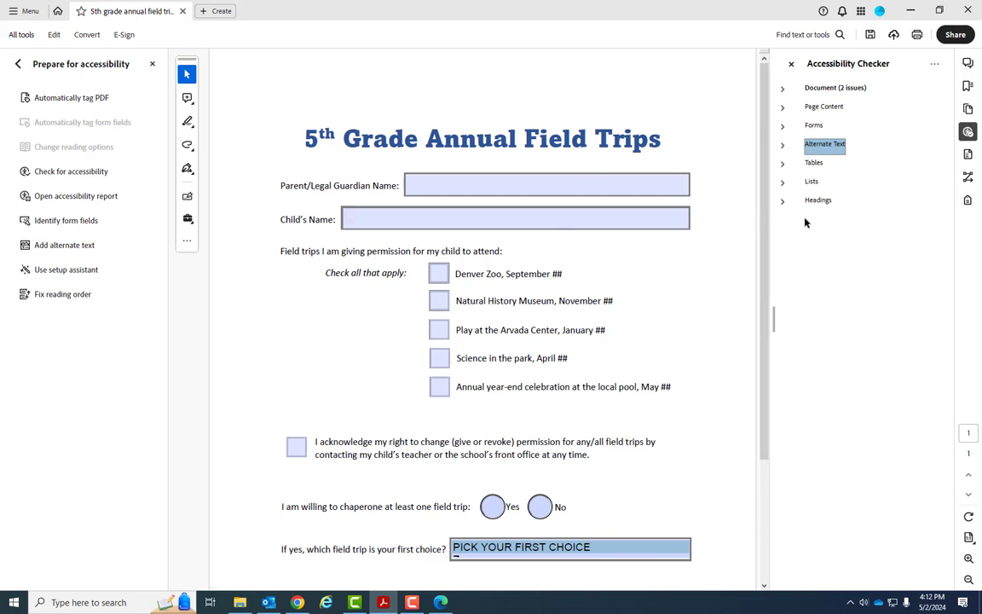
{"action": "left_click", "coordinate": [782, 88]}
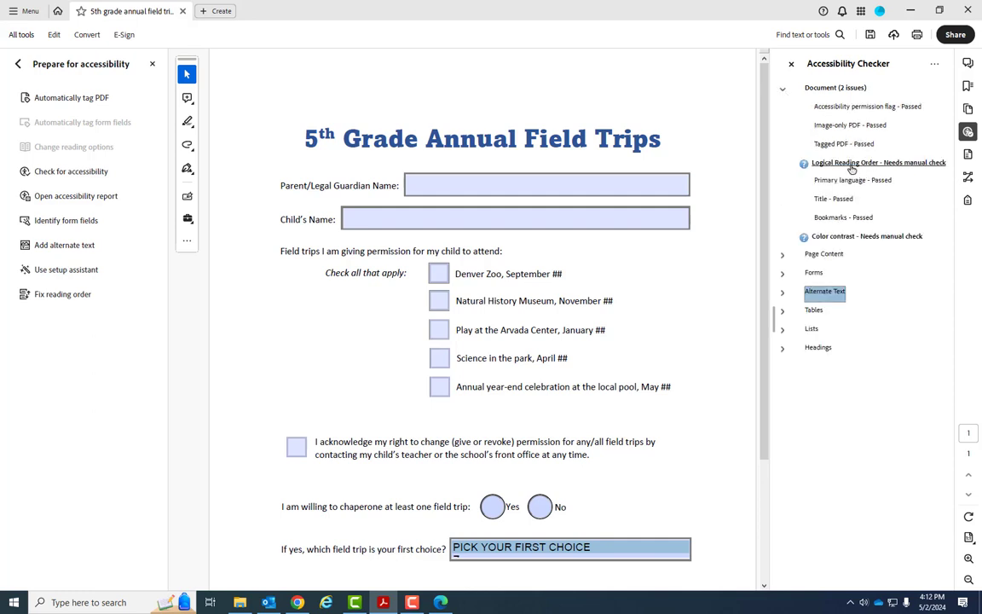
{"action": "left_click", "coordinate": [77, 294]}
{"action": "left_click_drag", "start_coordinate": [427, 107], "coordinate": [151, 88]}
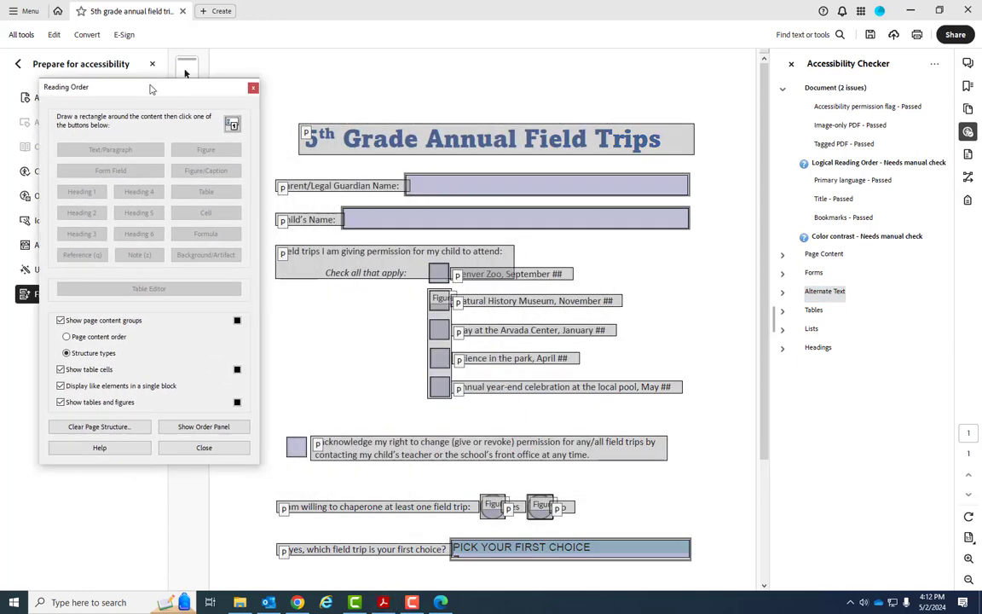
{"action": "left_click", "coordinate": [204, 426]}
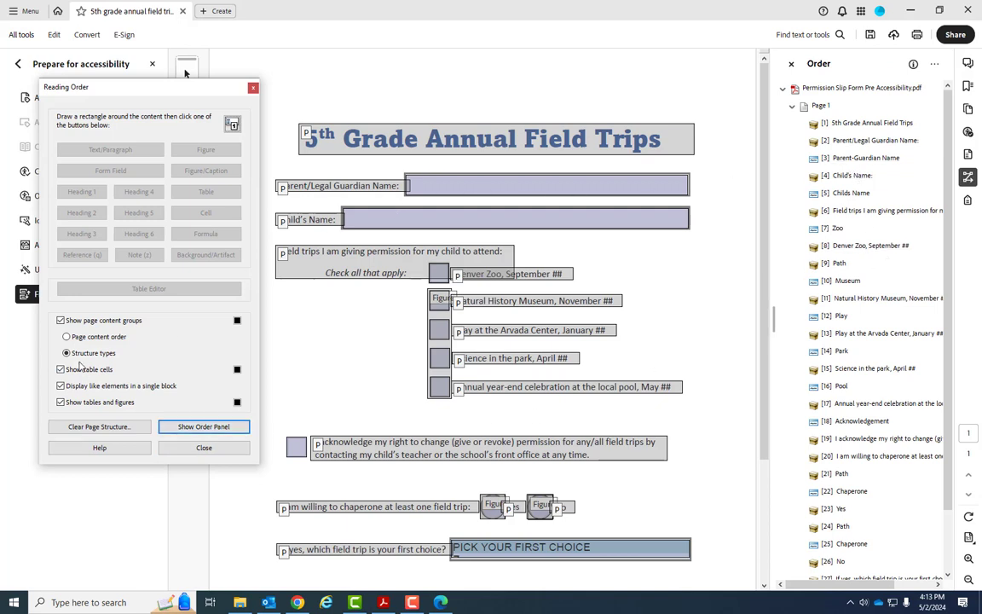
{"action": "left_click", "coordinate": [91, 338]}
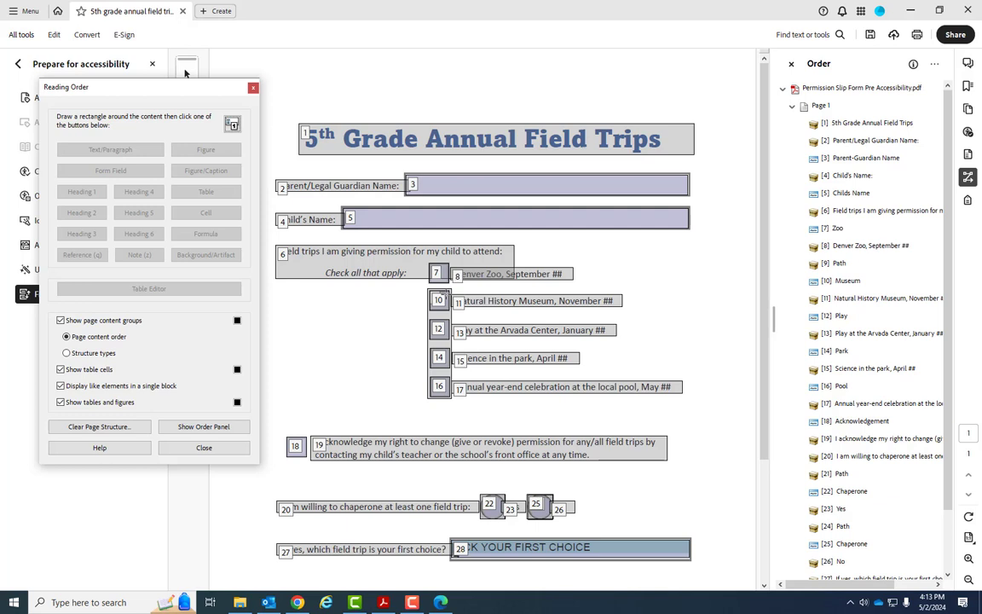
Mark the stray path element behind the field trip checkboxes as background/artifact in the reading order
{"action": "left_click", "coordinate": [840, 264]}
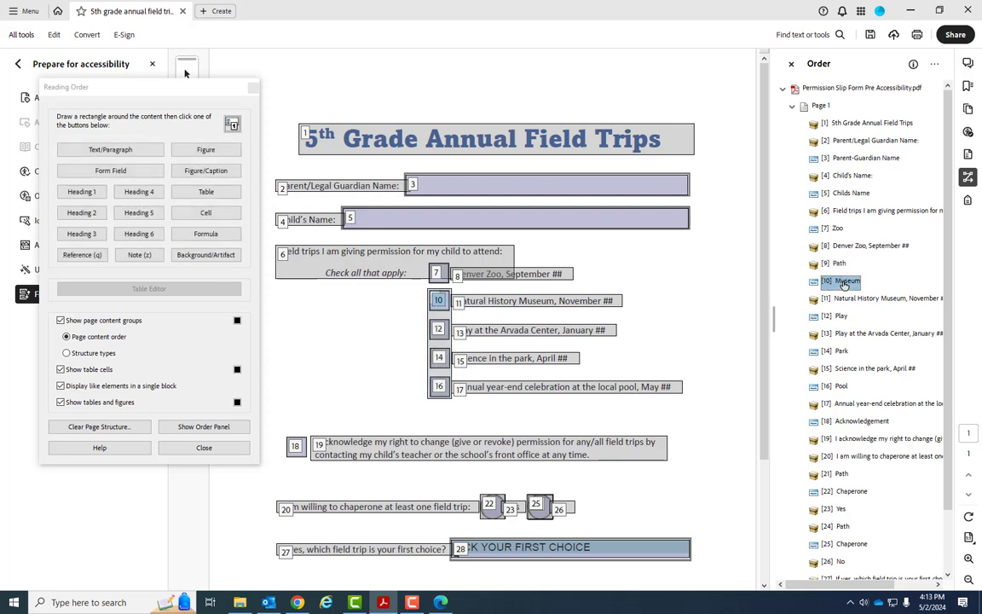
{"action": "key", "text": "Down"}
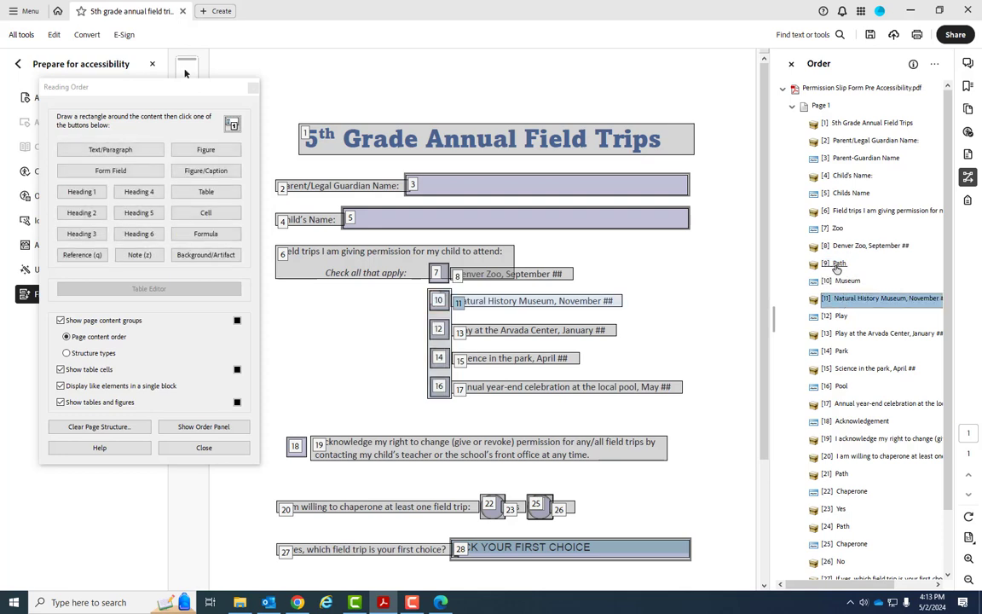
{"action": "left_click", "coordinate": [838, 265]}
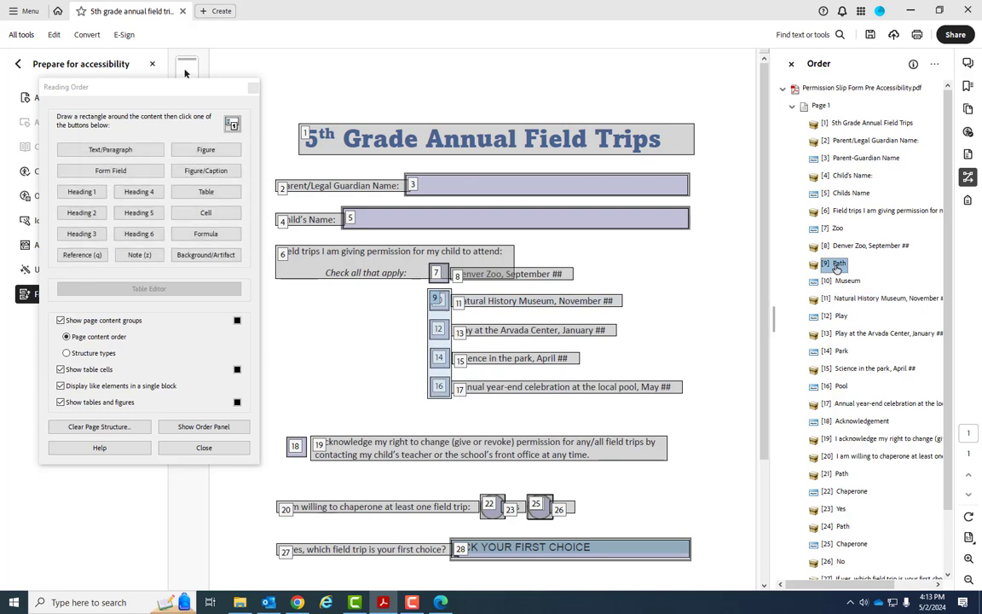
{"action": "left_click", "coordinate": [199, 255]}
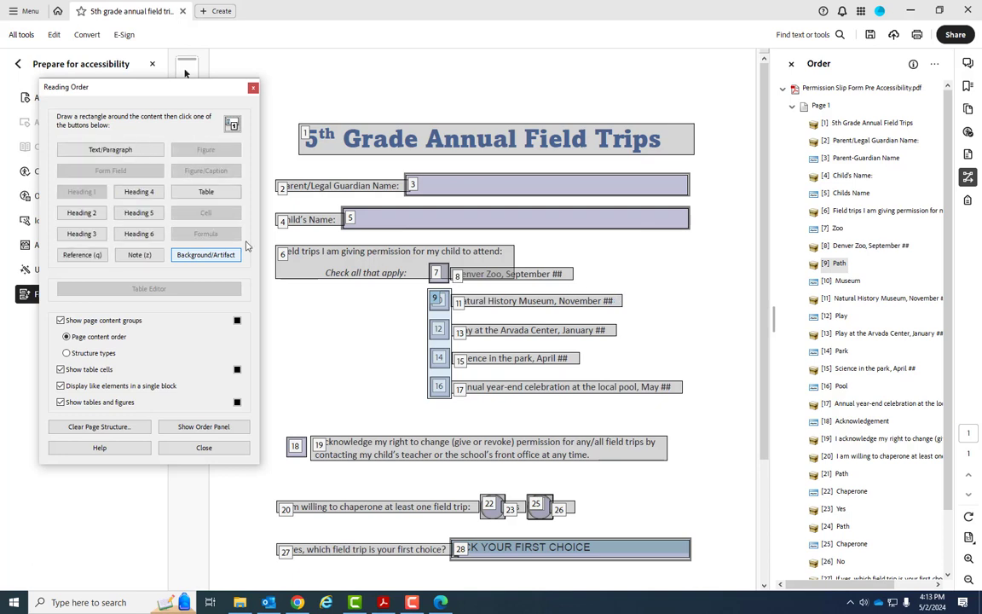
{"action": "left_click", "coordinate": [208, 255]}
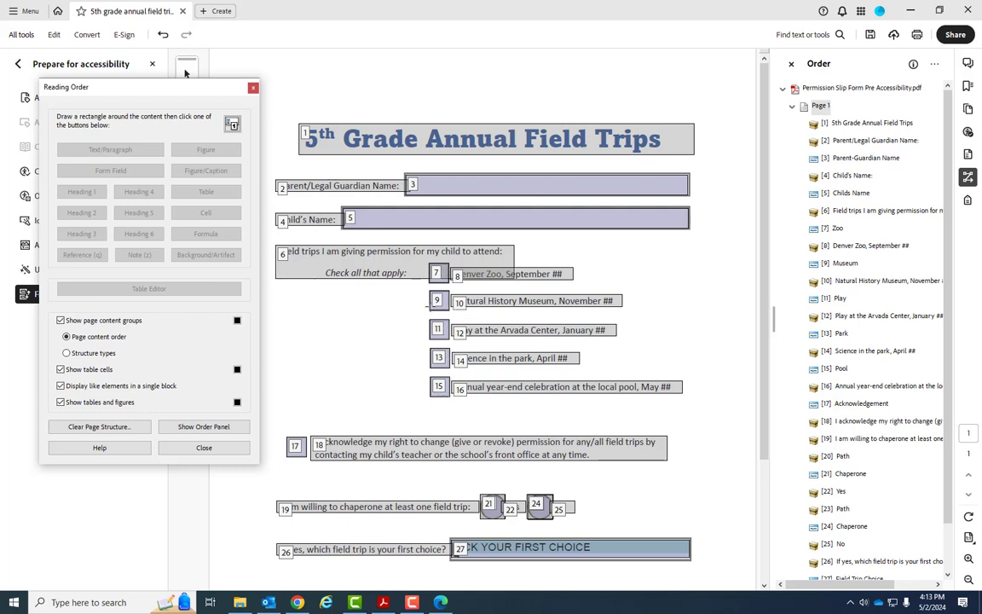
Check the order of the museum and play entries, and mark the path behind the Yes chaperone radio button as background/artifact
{"action": "left_click", "coordinate": [835, 265]}
{"action": "left_click", "coordinate": [840, 282]}
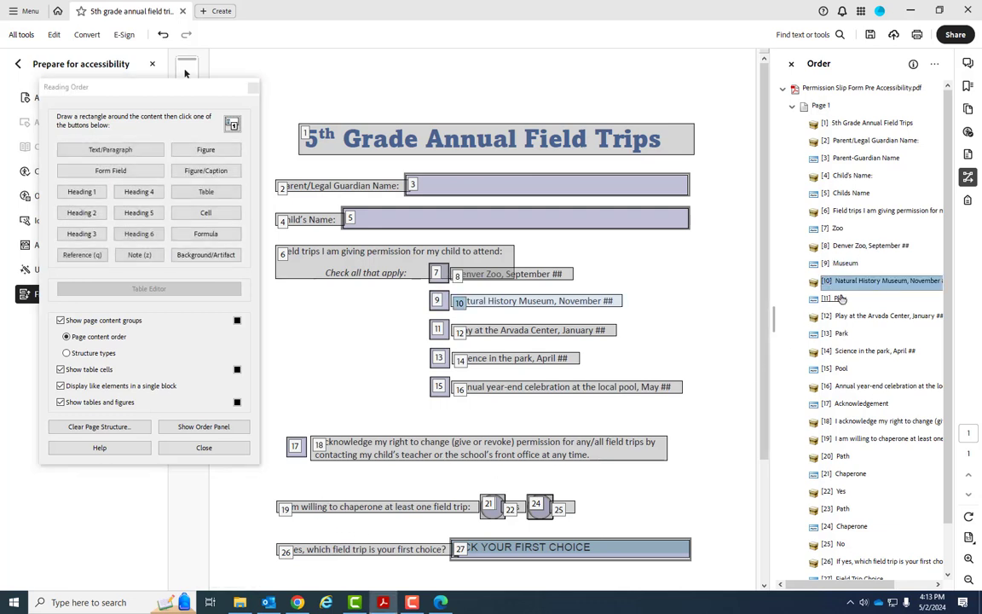
{"action": "left_click", "coordinate": [840, 298]}
{"action": "left_click", "coordinate": [840, 315]}
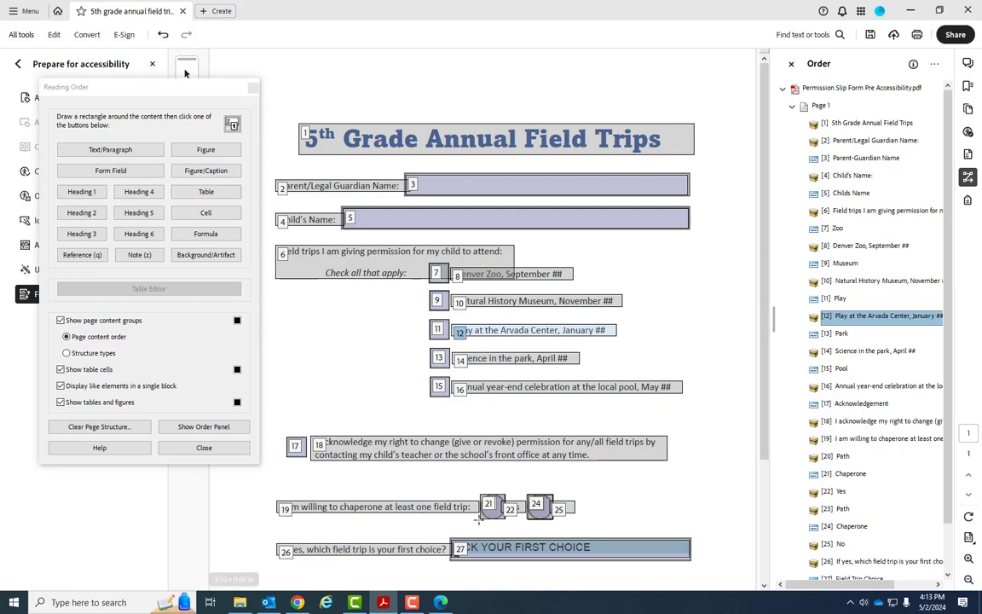
{"action": "scroll", "coordinate": [491, 507], "scroll_direction": "down", "scroll_amount": 1}
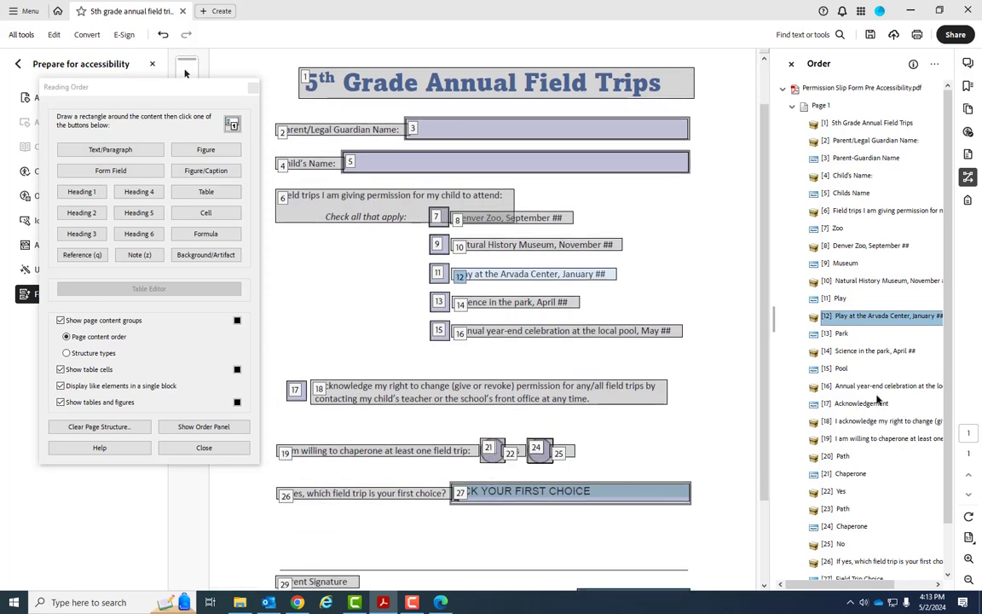
{"action": "left_click", "coordinate": [843, 459]}
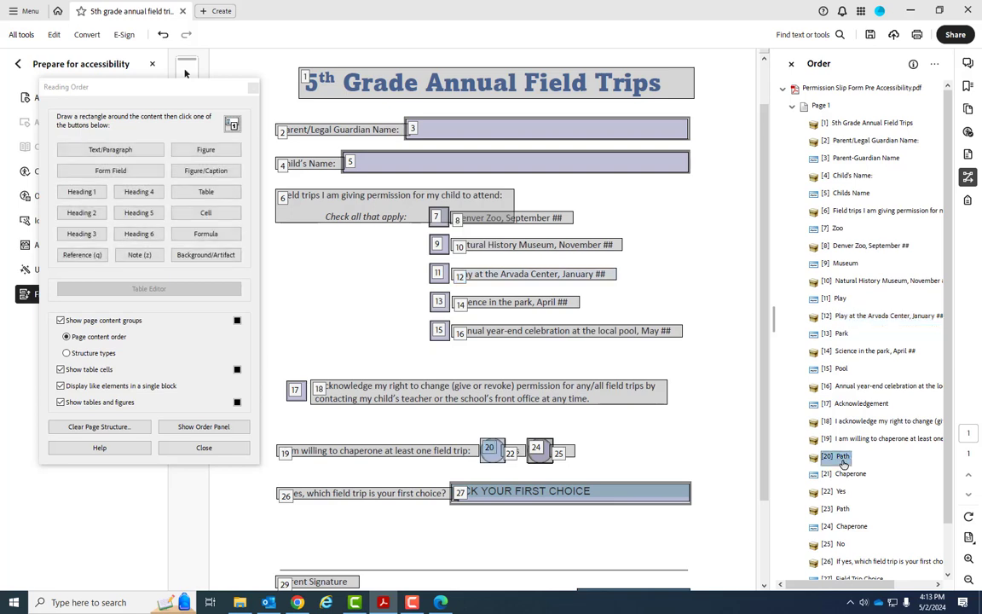
{"action": "left_click", "coordinate": [215, 256]}
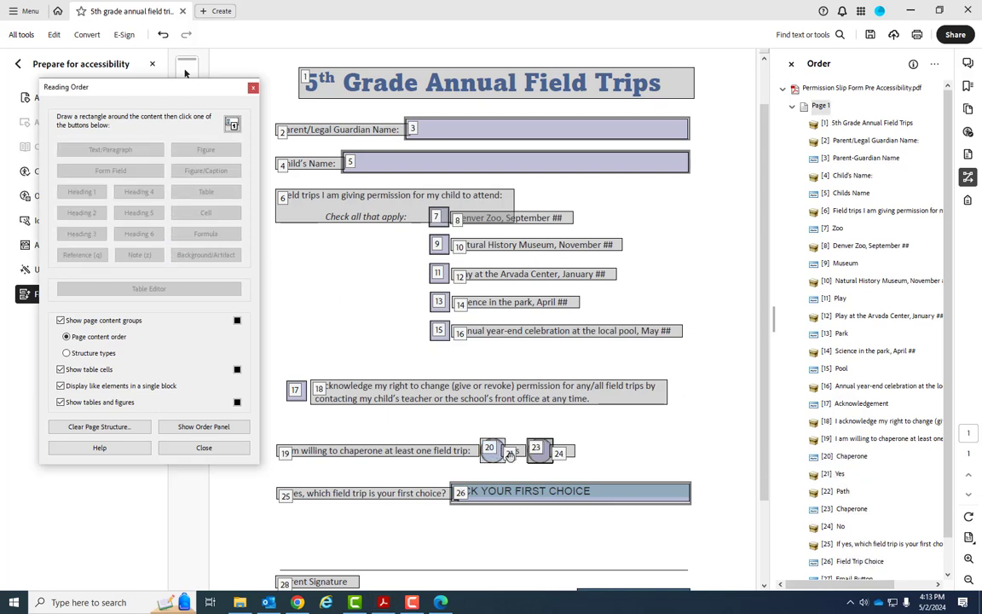
Mark the path behind the No chaperone radio button as background/artifact
{"action": "left_click", "coordinate": [848, 457]}
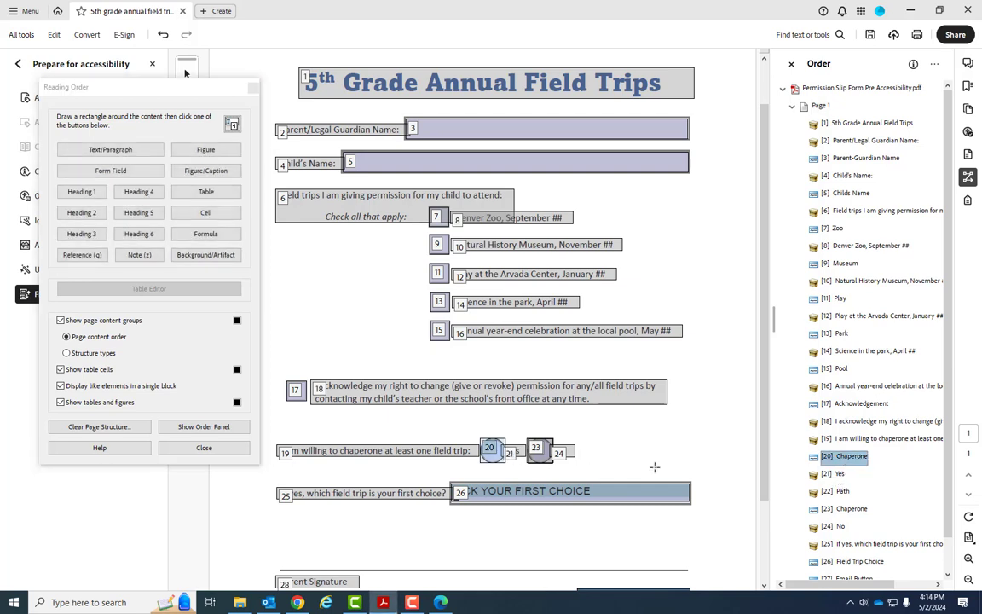
{"action": "left_click", "coordinate": [831, 475]}
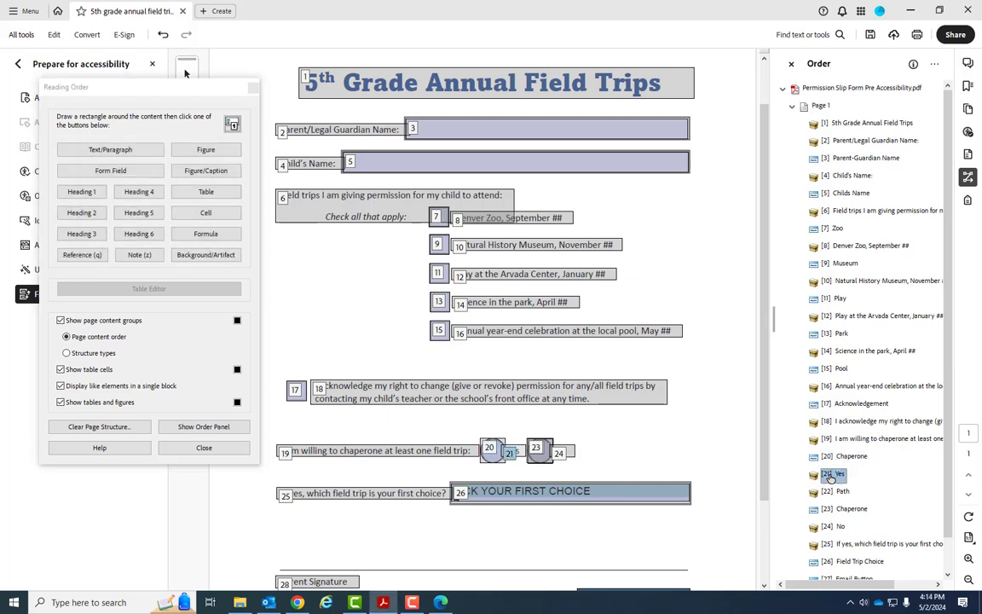
{"action": "left_click", "coordinate": [839, 492]}
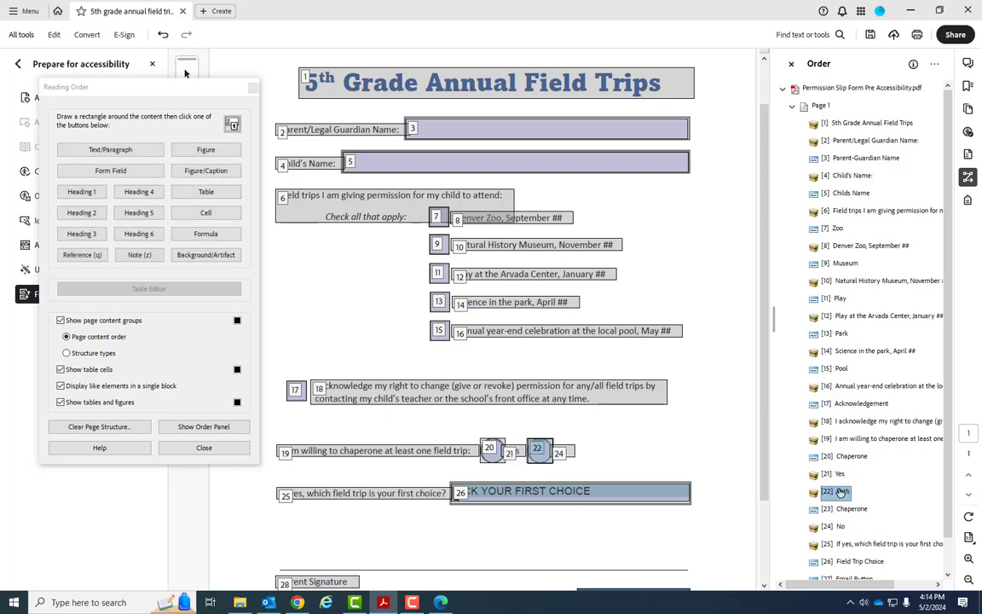
{"action": "left_click", "coordinate": [215, 256]}
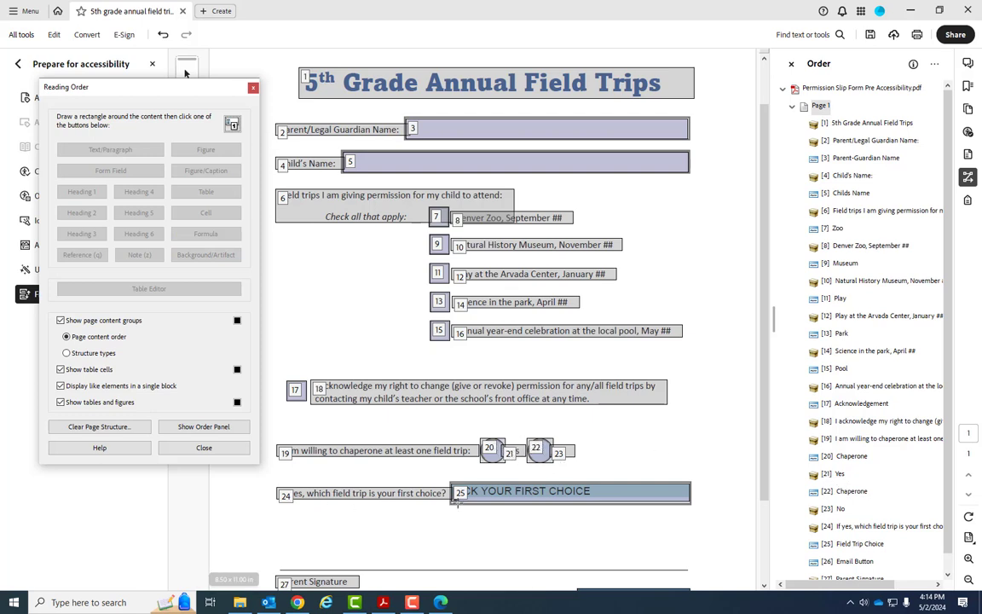
Reorder the last two elements so Parent Signature is read before the Email Button, and close the reading order tools
{"action": "scroll", "coordinate": [460, 497], "scroll_direction": "down", "scroll_amount": 2}
{"action": "scroll", "coordinate": [460, 497], "scroll_direction": "down", "scroll_amount": 1}
{"action": "scroll", "coordinate": [861, 554], "scroll_direction": "down", "scroll_amount": 1}
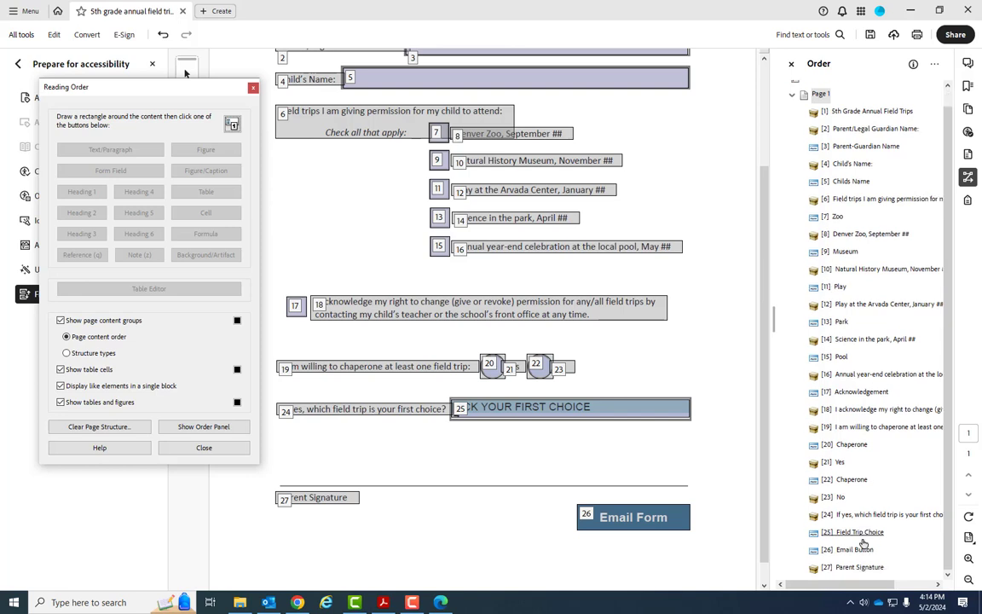
{"action": "left_click", "coordinate": [857, 550]}
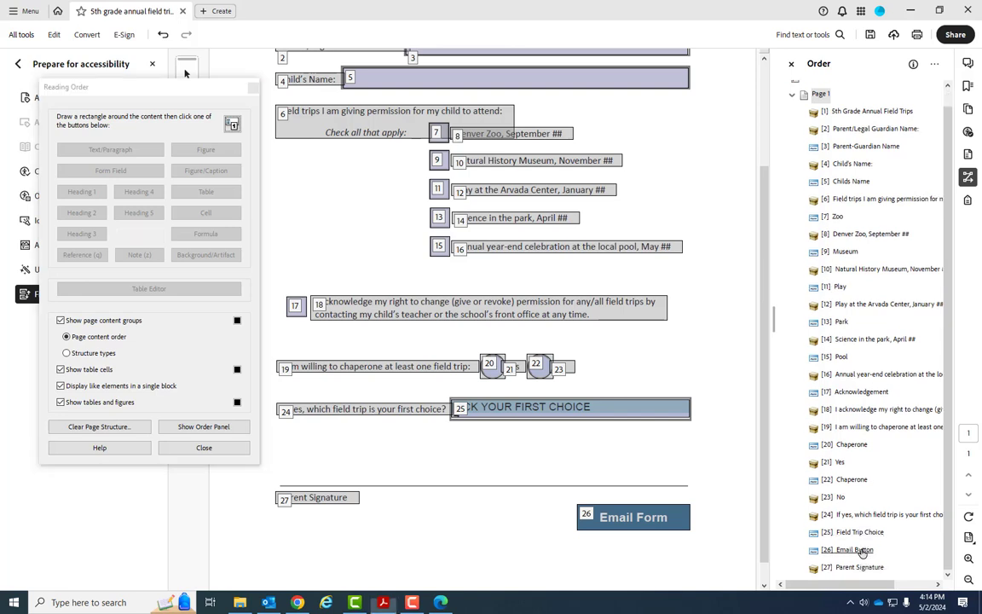
{"action": "left_click_drag", "start_coordinate": [860, 568], "coordinate": [860, 577]}
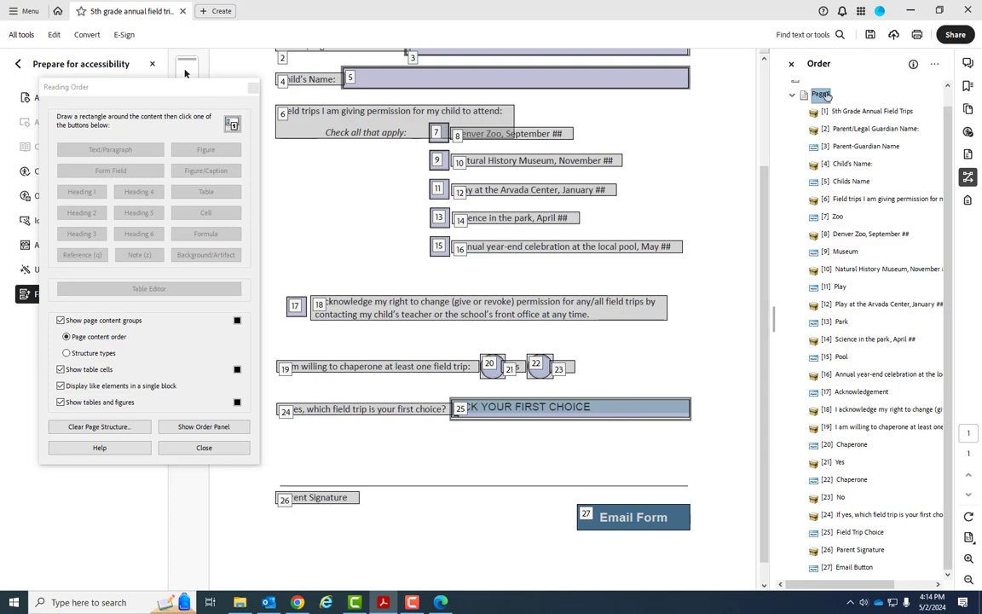
{"action": "left_click", "coordinate": [793, 96]}
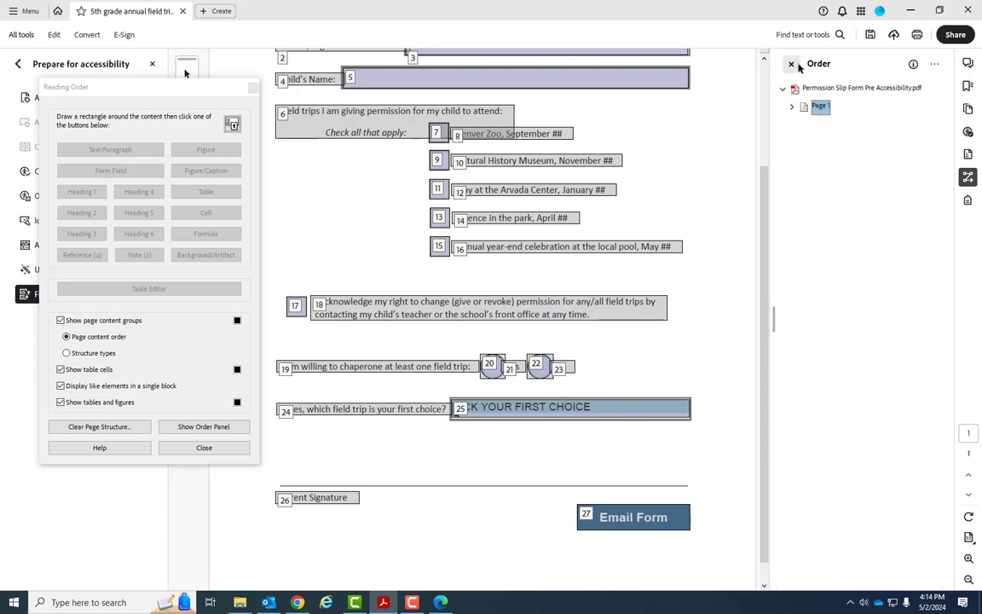
{"action": "left_click", "coordinate": [792, 63]}
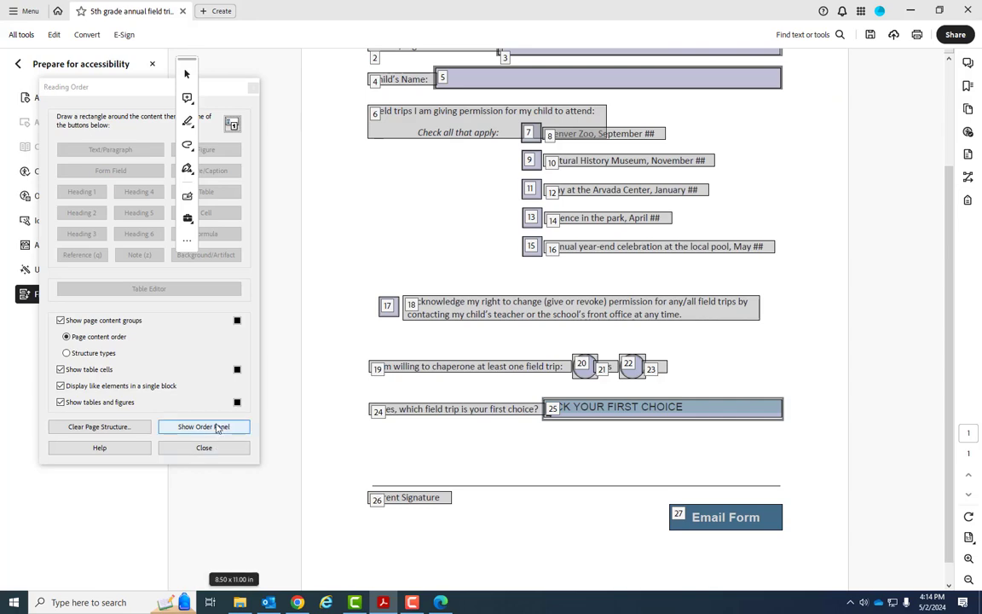
{"action": "left_click", "coordinate": [254, 88]}
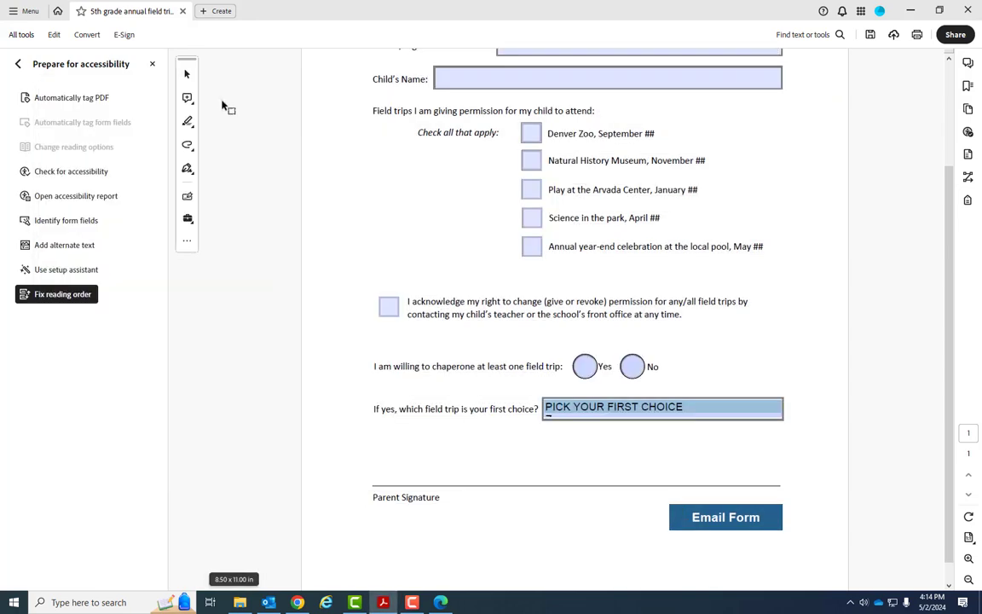
Rerun the accessibility check and look over the whole form alongside the results
{"action": "left_click", "coordinate": [83, 171]}
{"action": "left_click", "coordinate": [563, 474]}
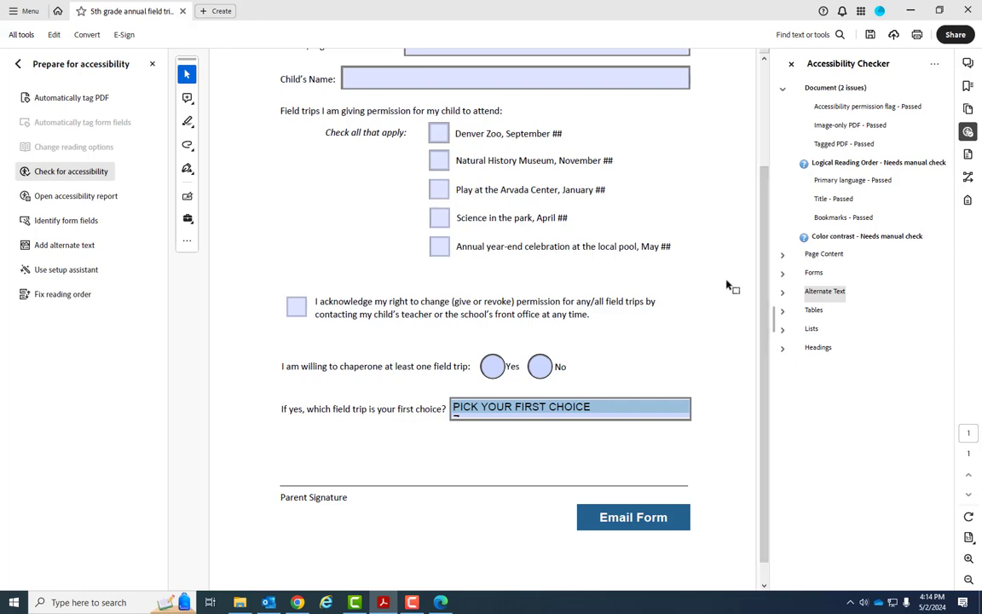
{"action": "scroll", "coordinate": [715, 348], "scroll_direction": "up", "scroll_amount": 3}
{"action": "scroll", "coordinate": [715, 348], "scroll_direction": "down", "scroll_amount": 4}
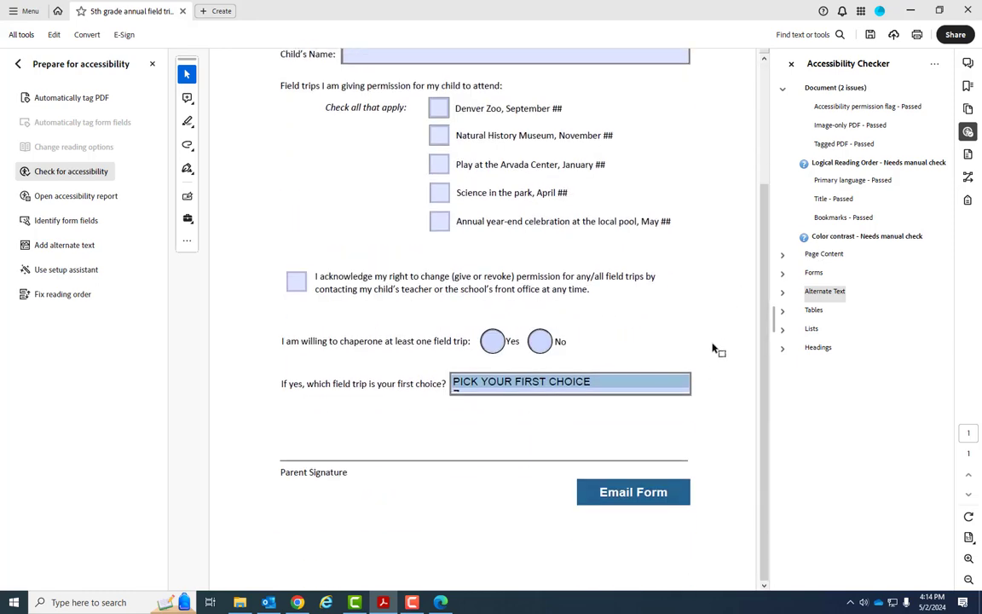
{"action": "scroll", "coordinate": [714, 348], "scroll_direction": "up", "scroll_amount": 3}
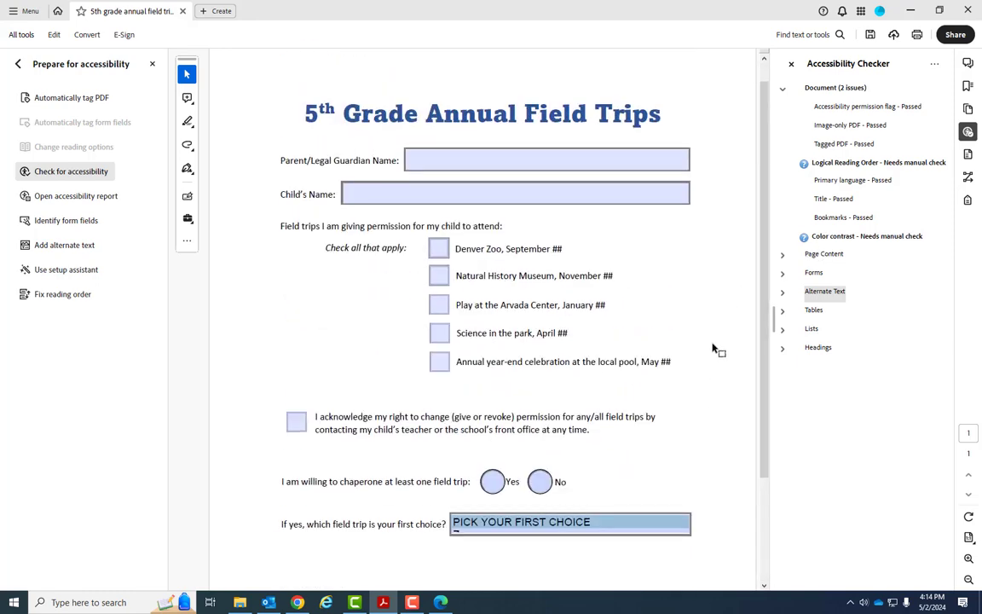
Save a copy of the form to the Desktop as permission-slip-form-aug-2024.pdf
{"action": "left_click", "coordinate": [26, 11]}
{"action": "left_click", "coordinate": [60, 110]}
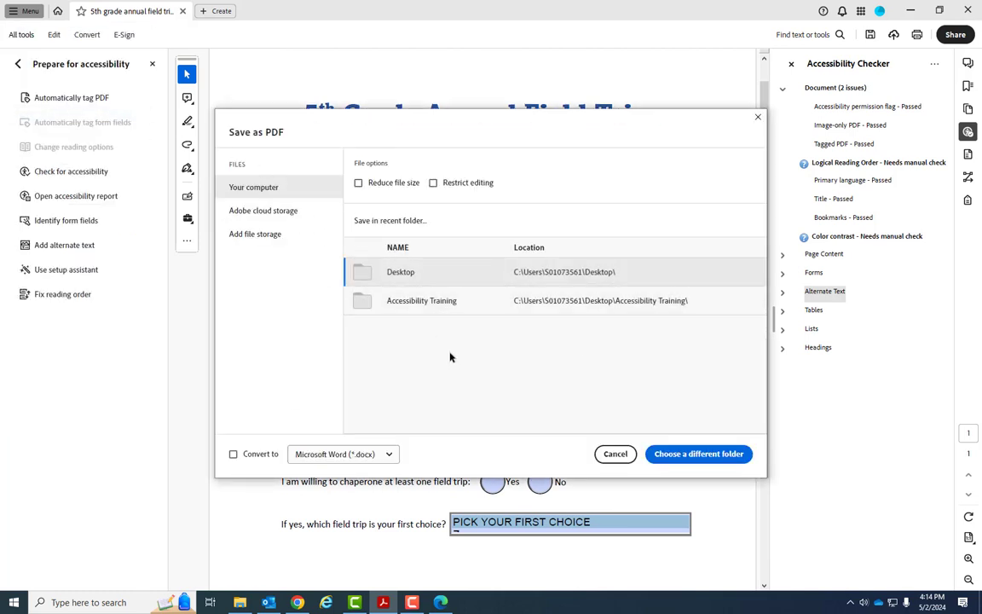
{"action": "left_click", "coordinate": [699, 455]}
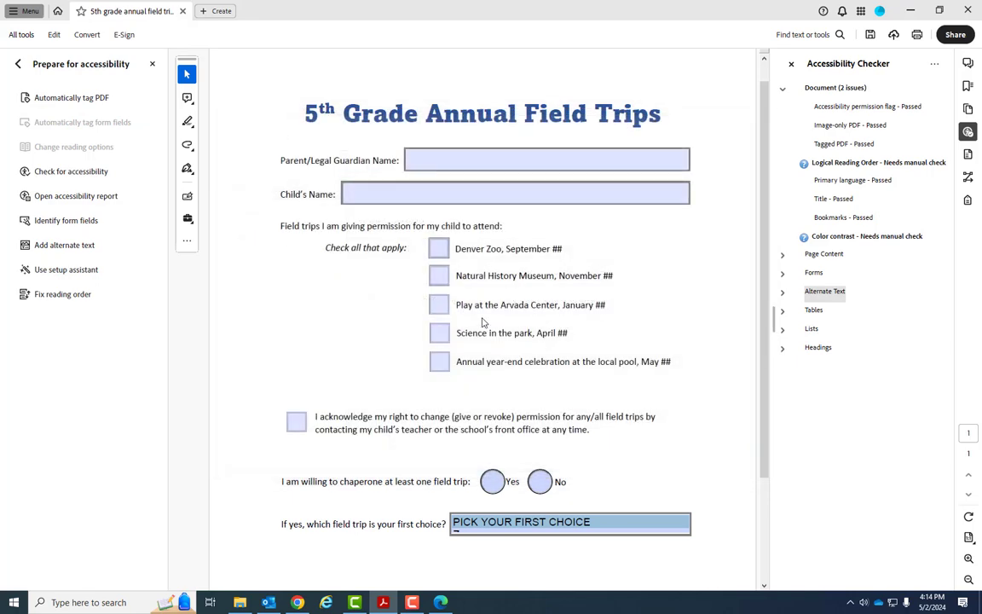
{"action": "left_click", "coordinate": [117, 247]}
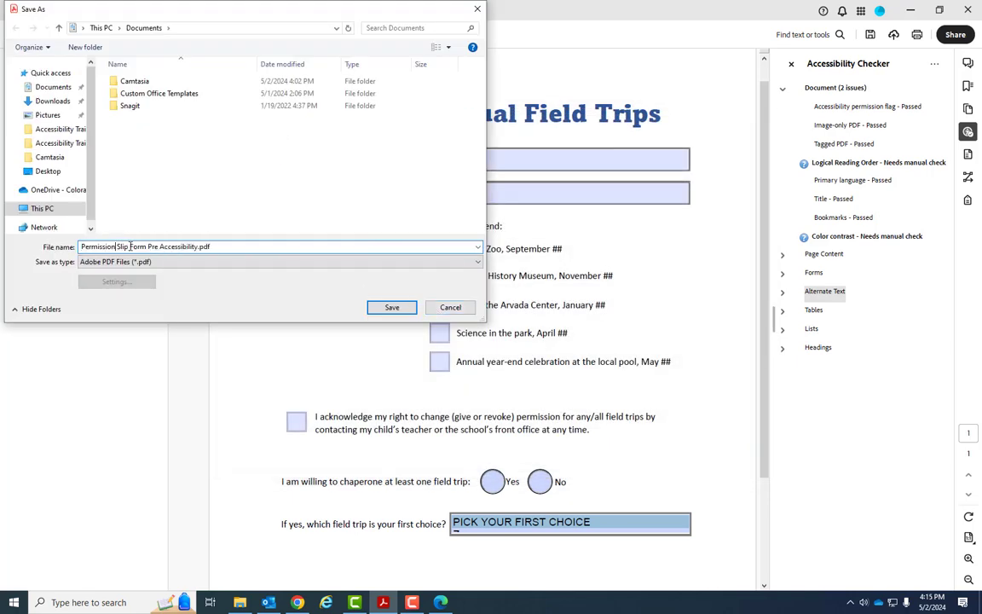
{"action": "left_click_drag", "start_coordinate": [82, 246], "coordinate": [197, 249]}
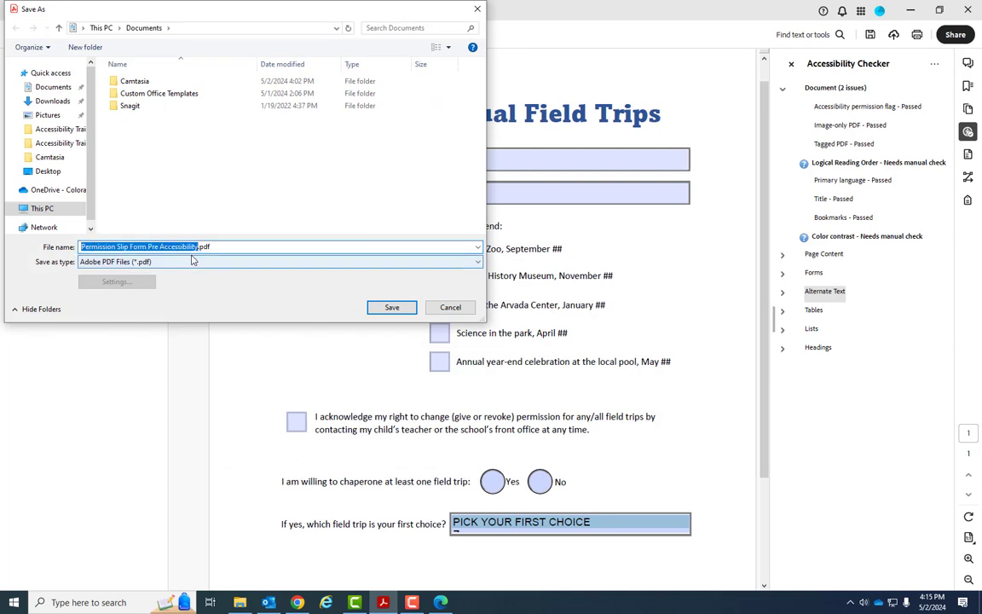
{"action": "type", "text": "permission"}
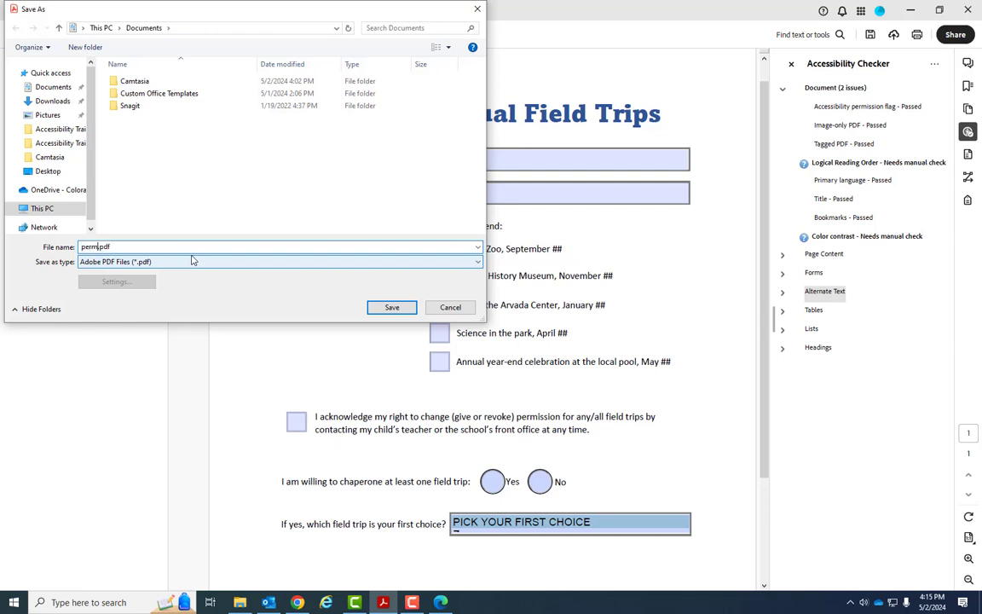
{"action": "type", "text": "-slip-form-"}
{"action": "key", "text": "BackSpace"}
{"action": "type", "text": "aug-2024"}
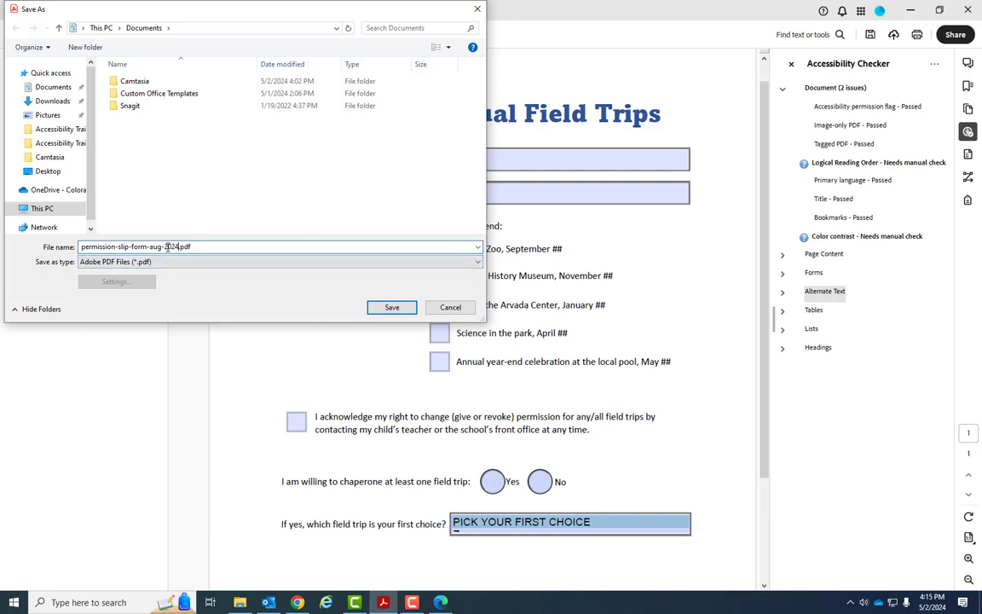
{"action": "left_click", "coordinate": [48, 170]}
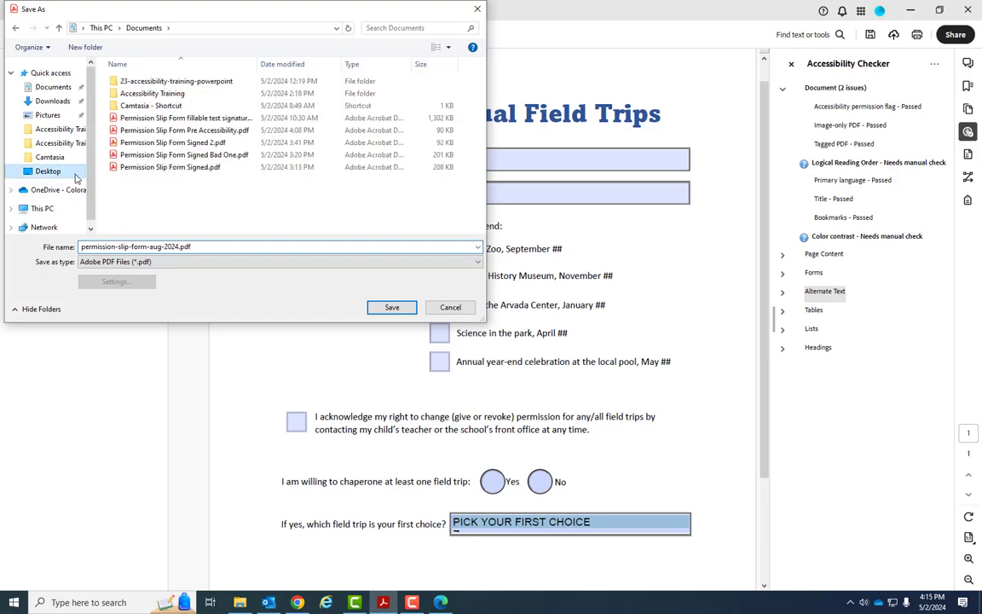
{"action": "left_click", "coordinate": [392, 308]}
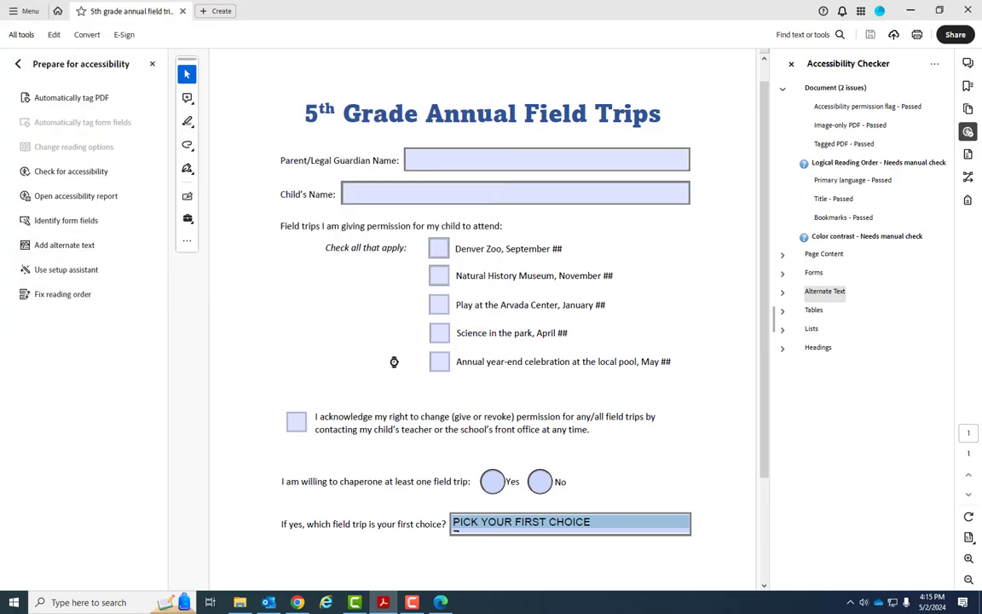